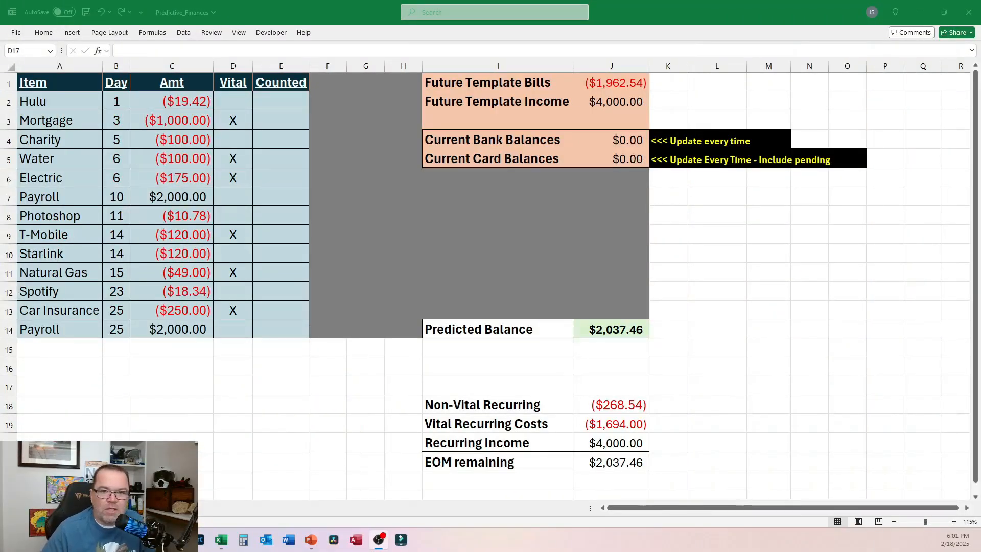
pyautogui.click(363, 440)
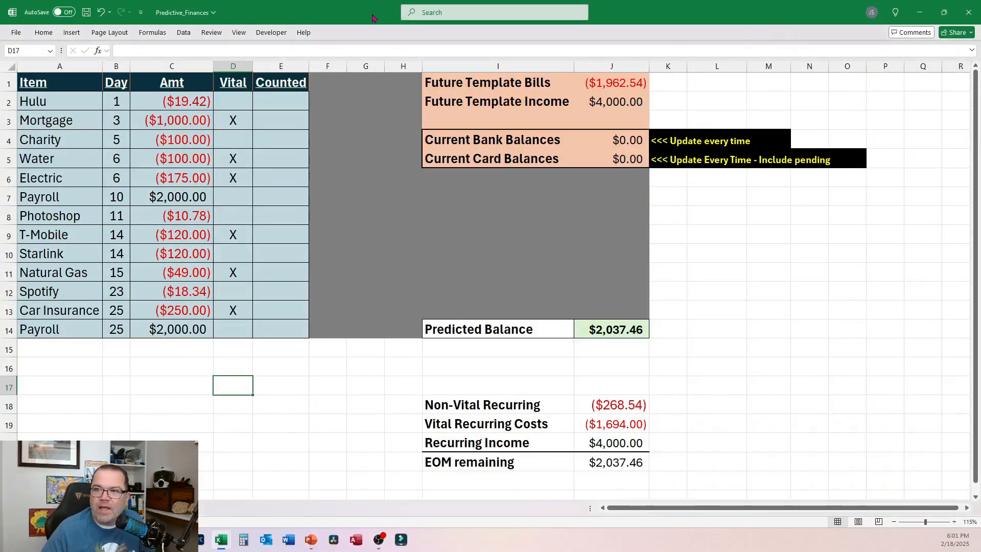
pyautogui.click(49, 33)
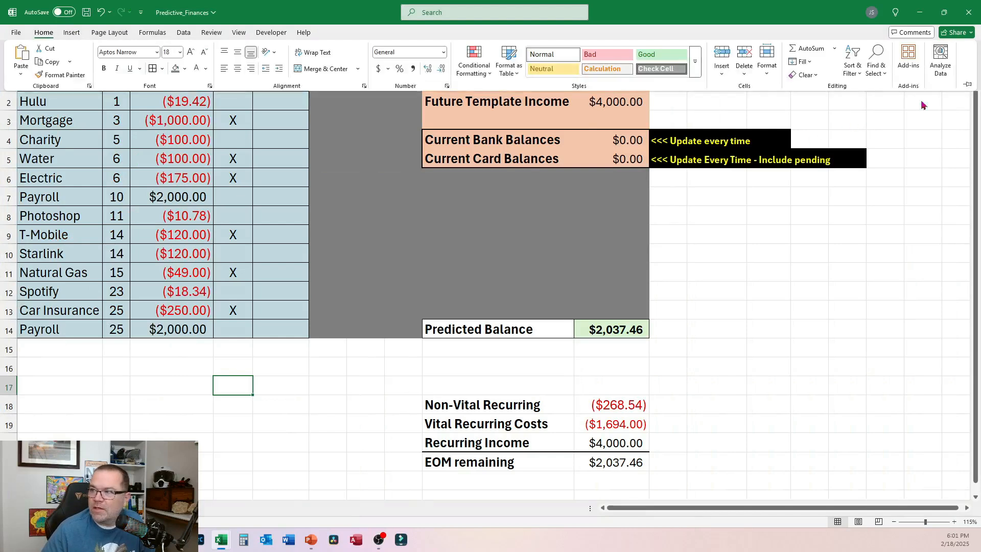
pyautogui.click(910, 182)
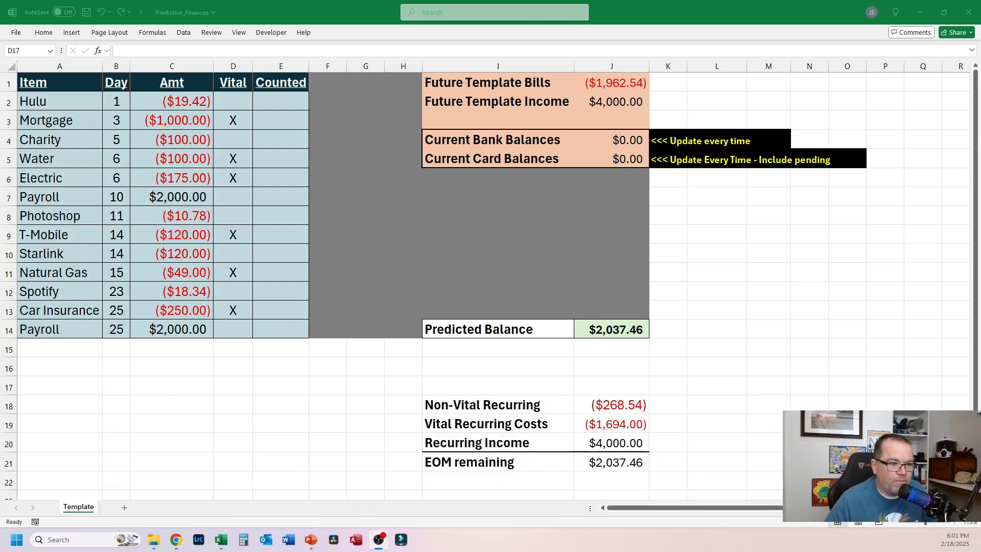
pyautogui.click(258, 410)
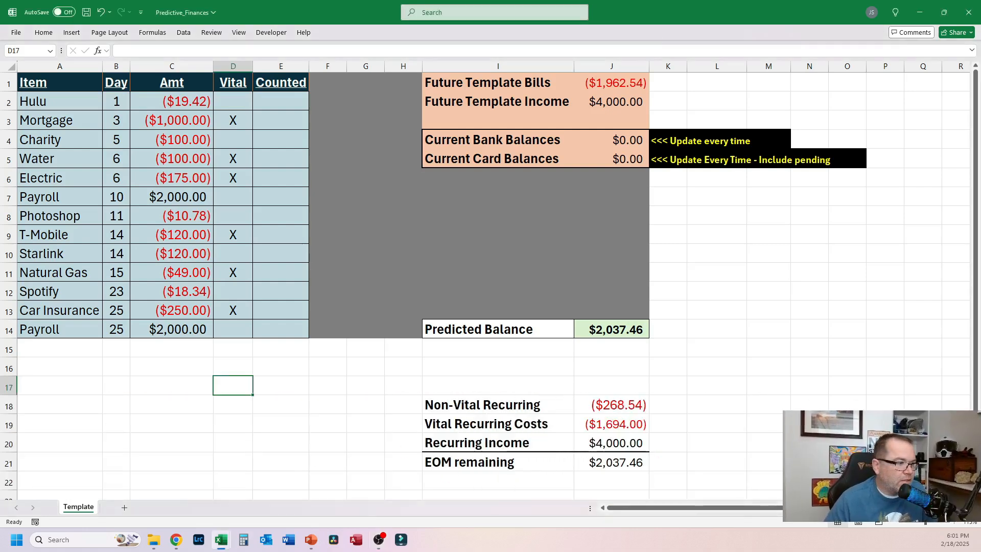
pyautogui.click(178, 450)
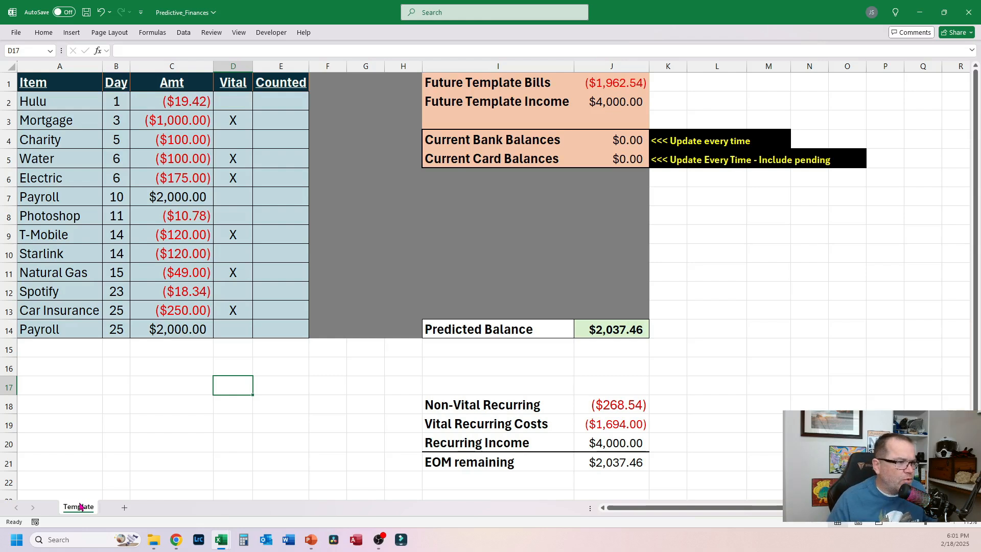
pyautogui.hotkey('alt', 'Tab')
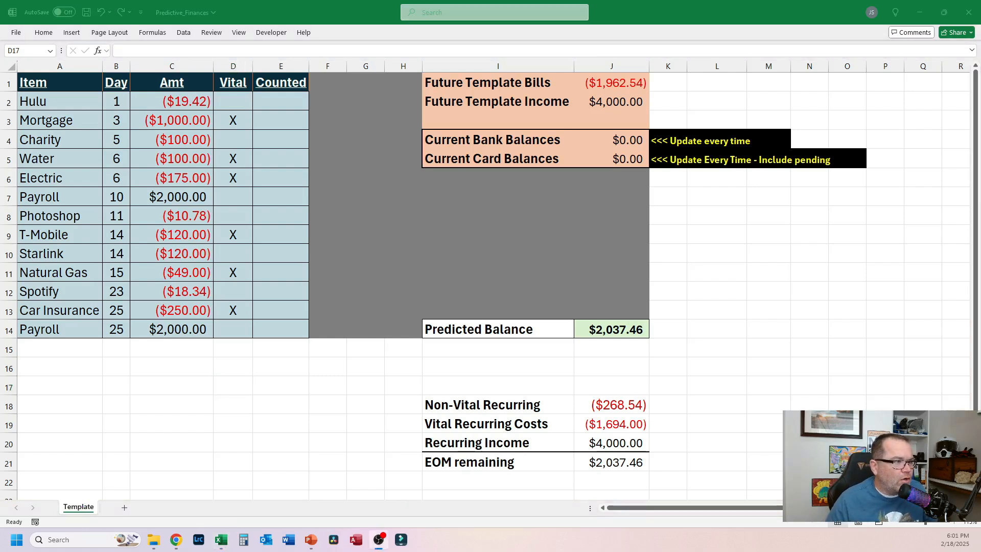
pyautogui.hotkey('alt', 'Tab')
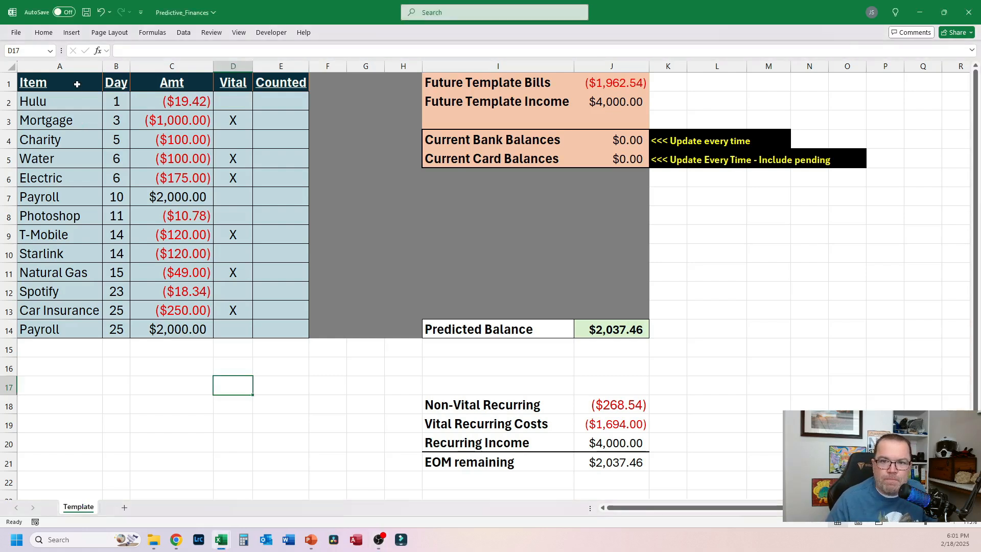
# Step: Examine the recurring bills and income listed in the Item column, A2:A14
pyautogui.click(74, 81)
pyautogui.click(64, 99)
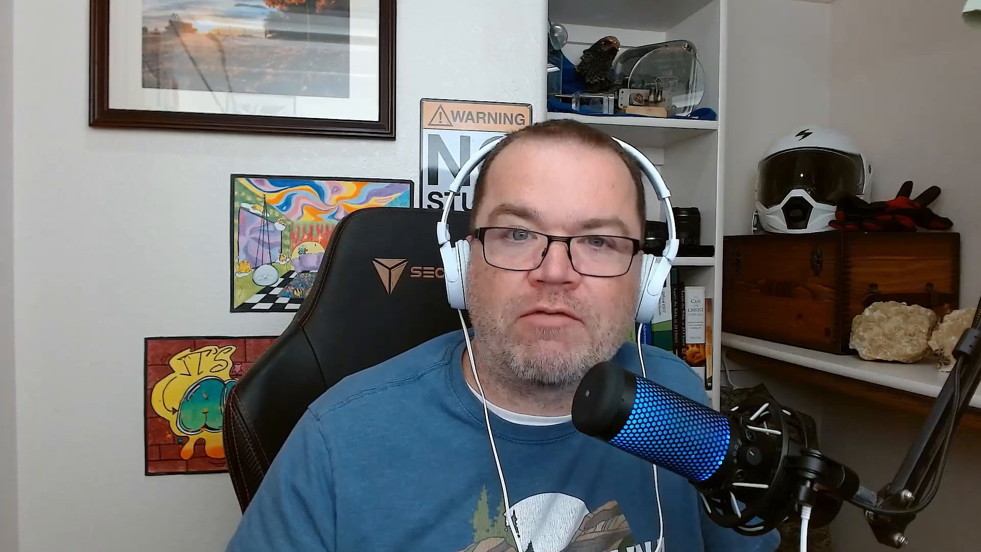
pyautogui.moveTo(51, 101); pyautogui.dragTo(75, 335)
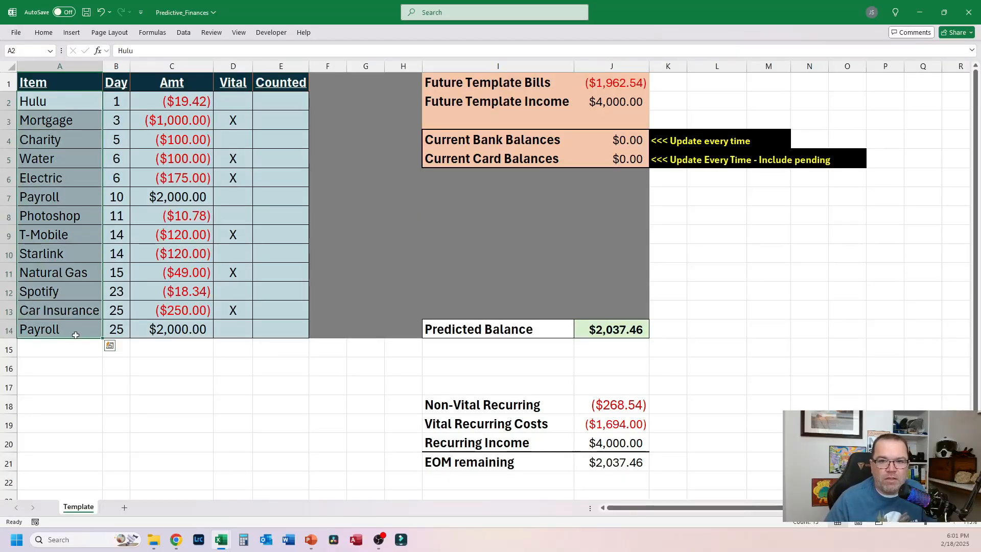
pyautogui.click(97, 123)
pyautogui.click(87, 106)
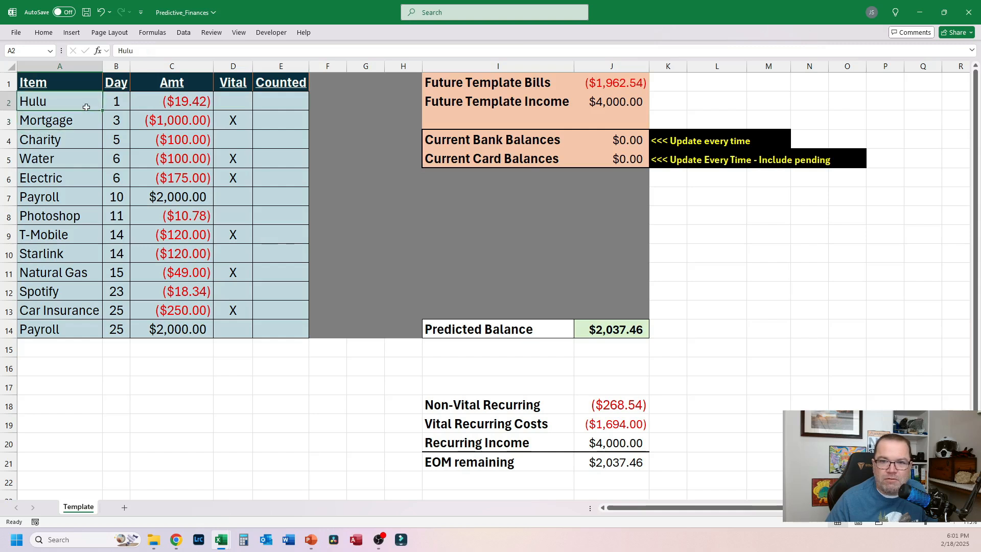
pyautogui.click(70, 179)
pyautogui.click(75, 100)
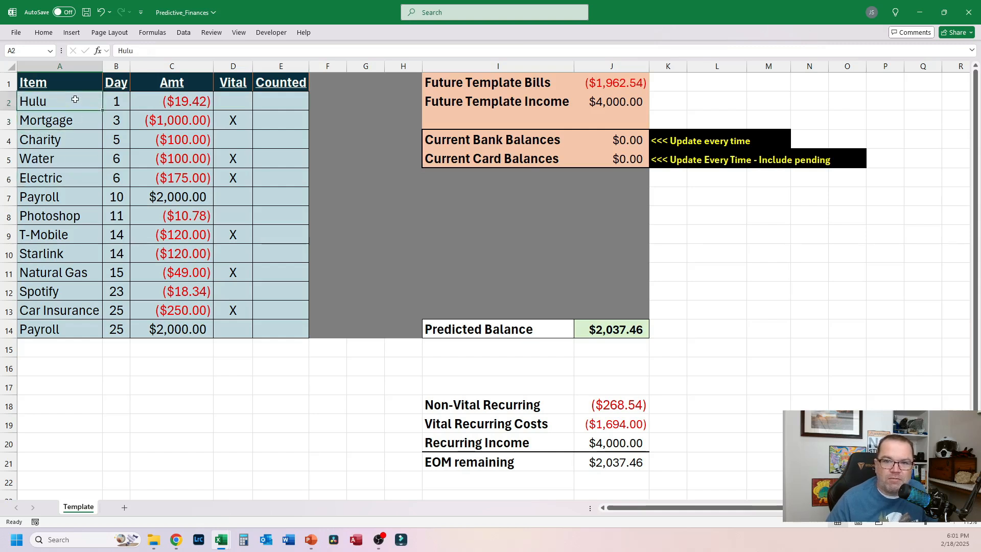
pyautogui.click(65, 121)
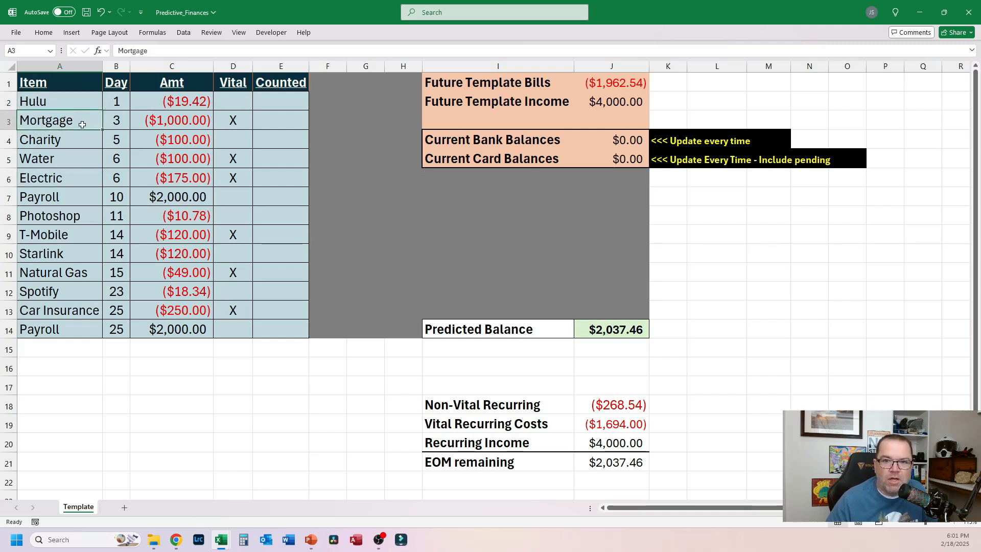
pyautogui.click(76, 142)
pyautogui.click(66, 161)
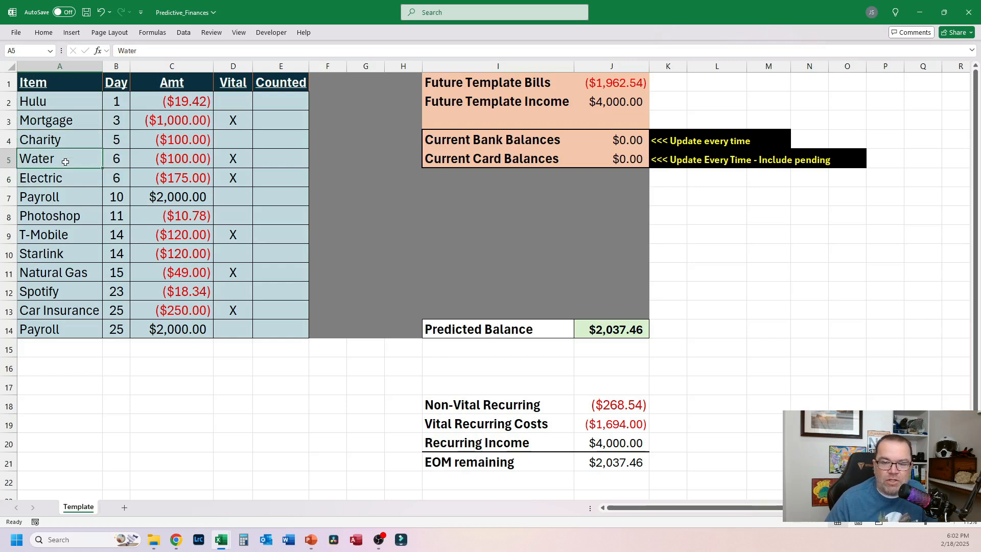
pyautogui.click(71, 182)
pyautogui.click(69, 196)
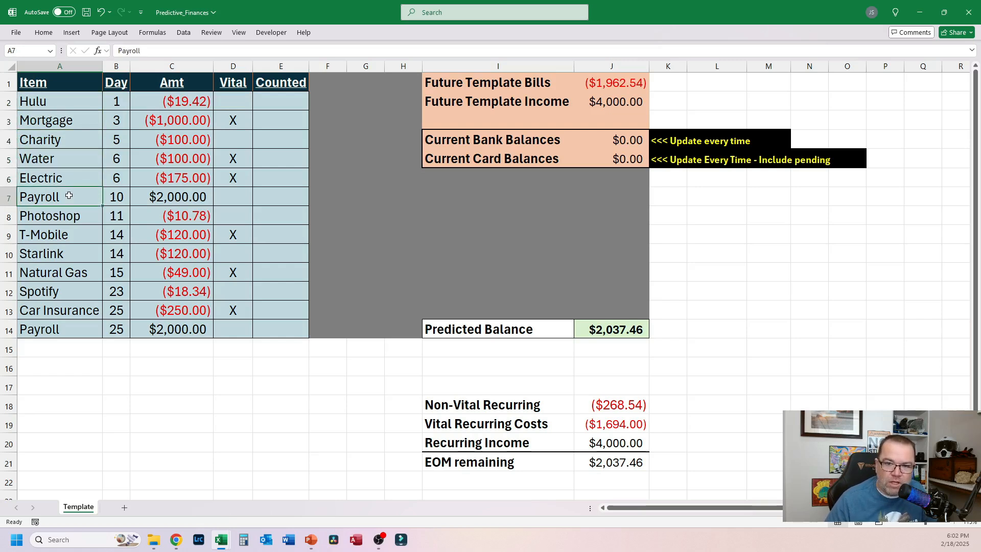
pyautogui.click(71, 221)
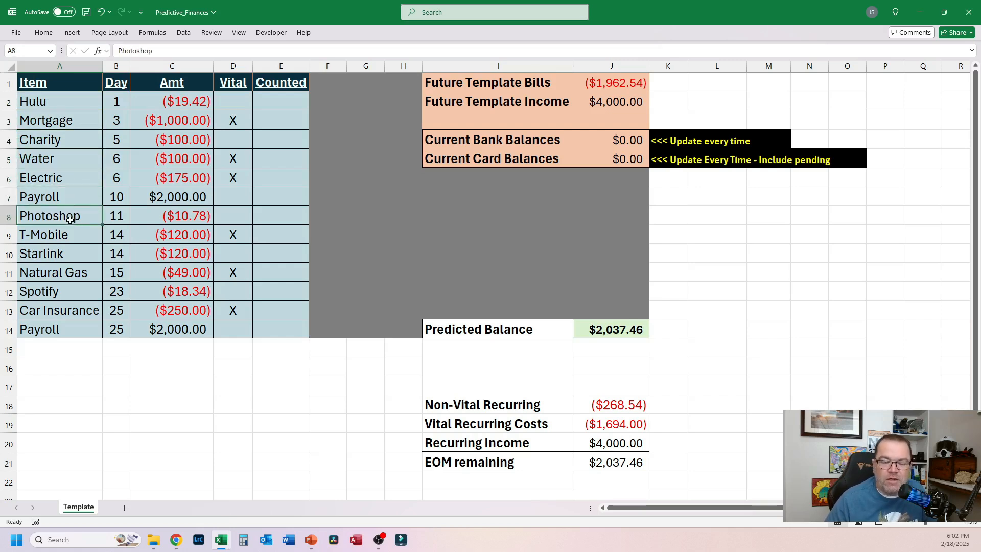
pyautogui.click(60, 80)
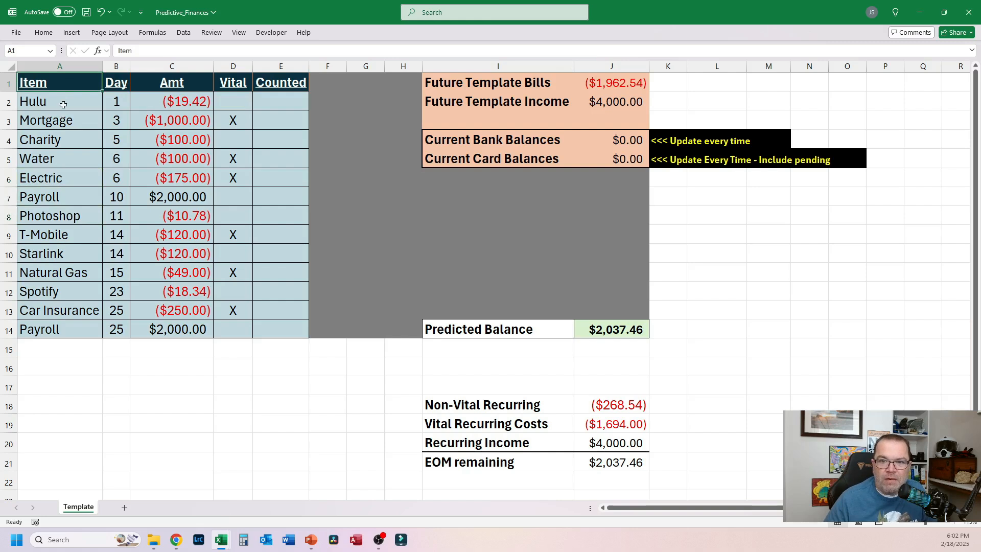
pyautogui.moveTo(60, 103); pyautogui.dragTo(64, 327)
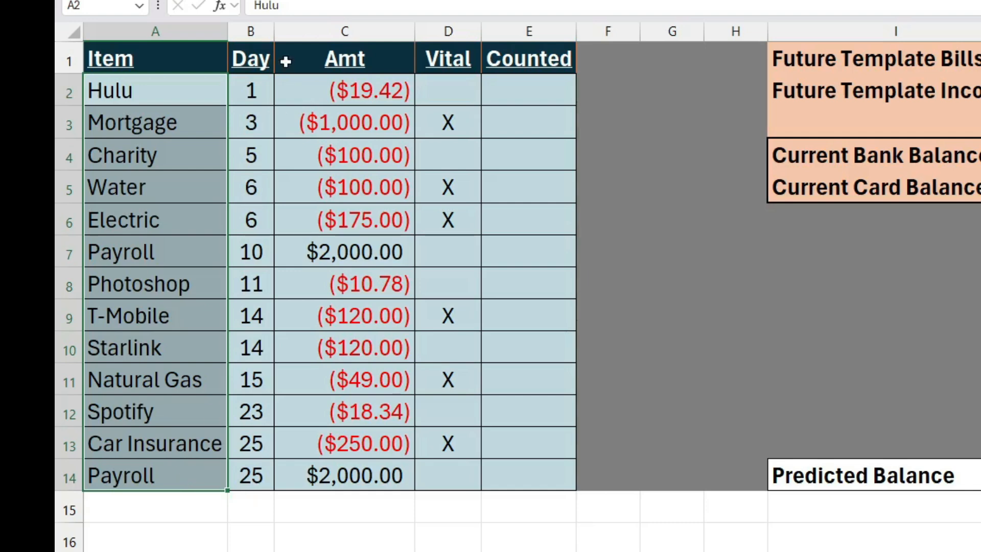
# Step: Examine the Day column's entries and the current bank and card balance cells
pyautogui.click(252, 88)
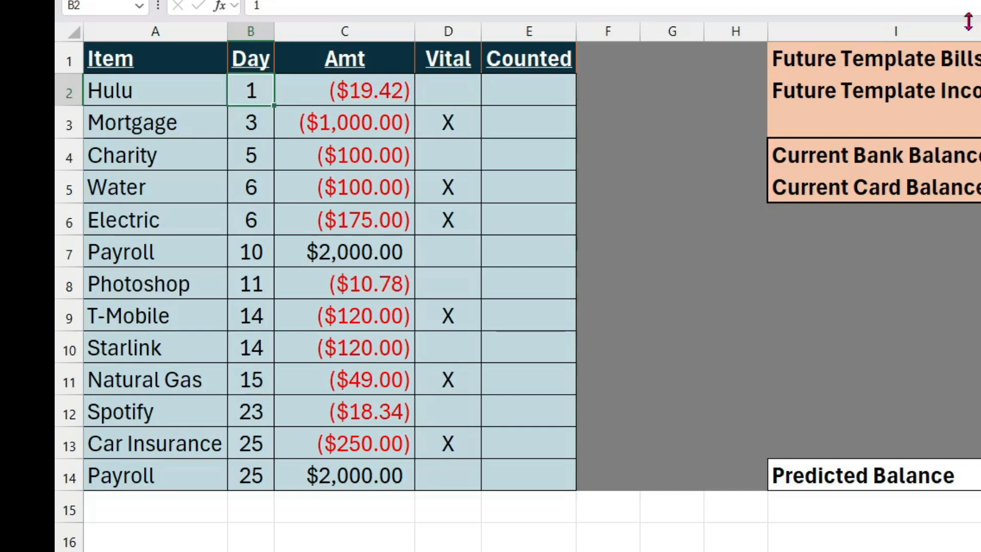
pyautogui.click(901, 158)
pyautogui.click(626, 140)
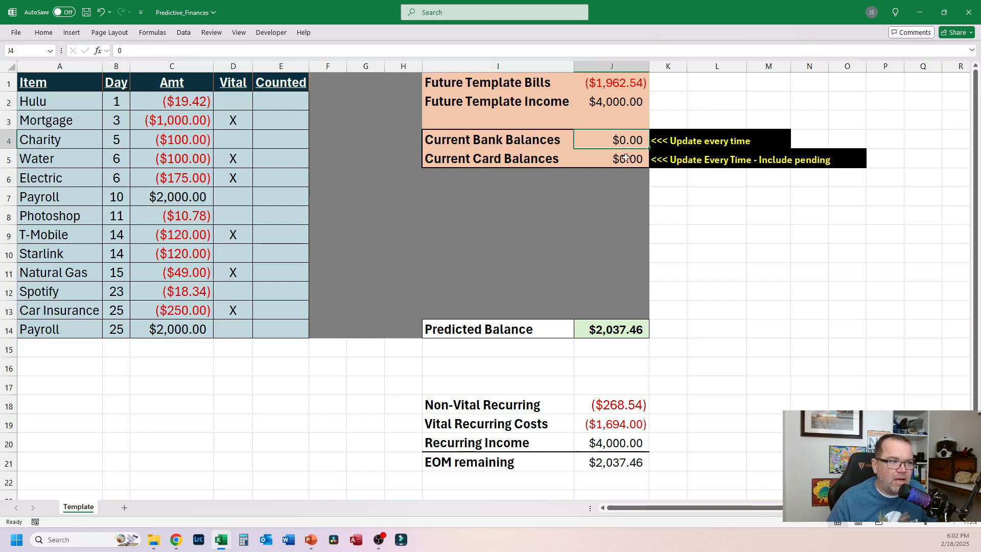
pyautogui.click(626, 159)
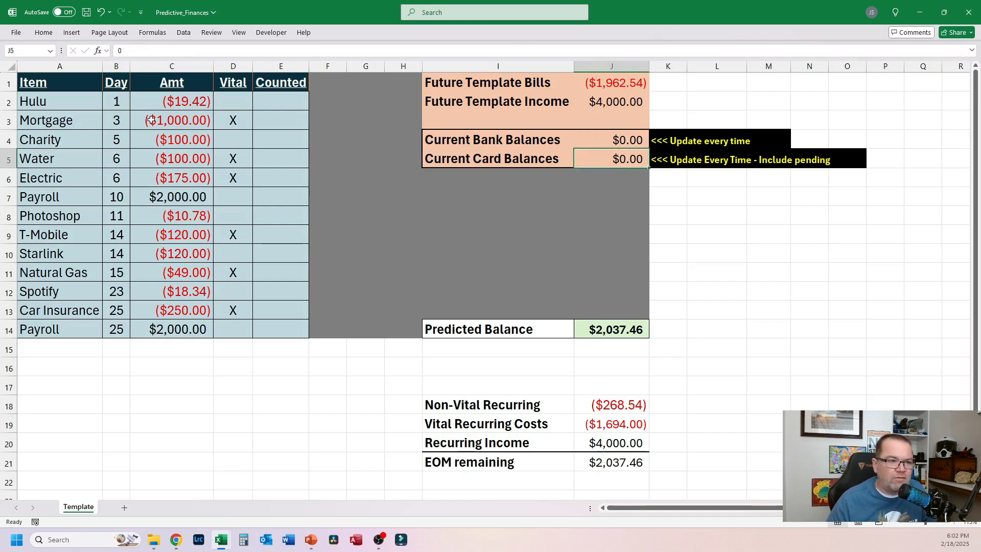
pyautogui.click(159, 105)
pyautogui.click(117, 97)
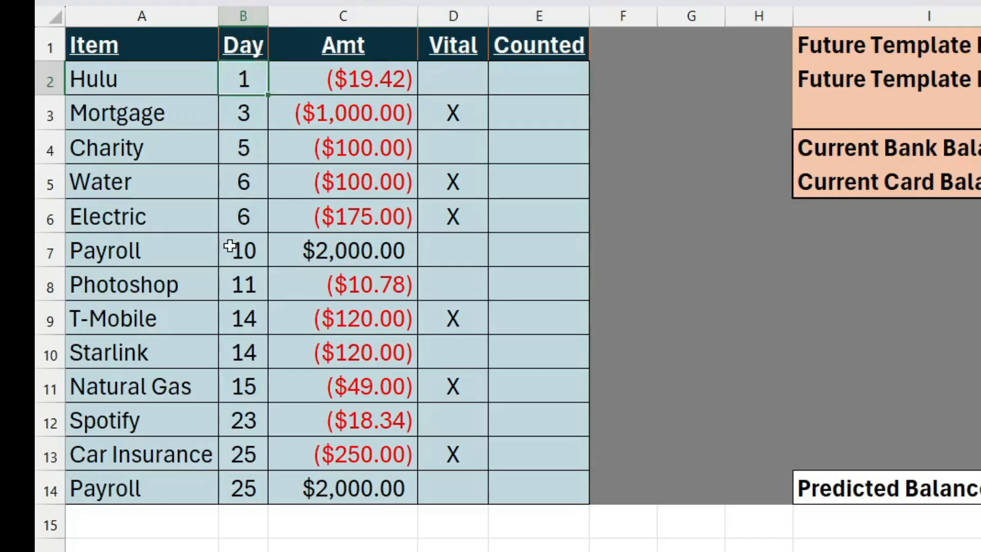
pyautogui.click(245, 496)
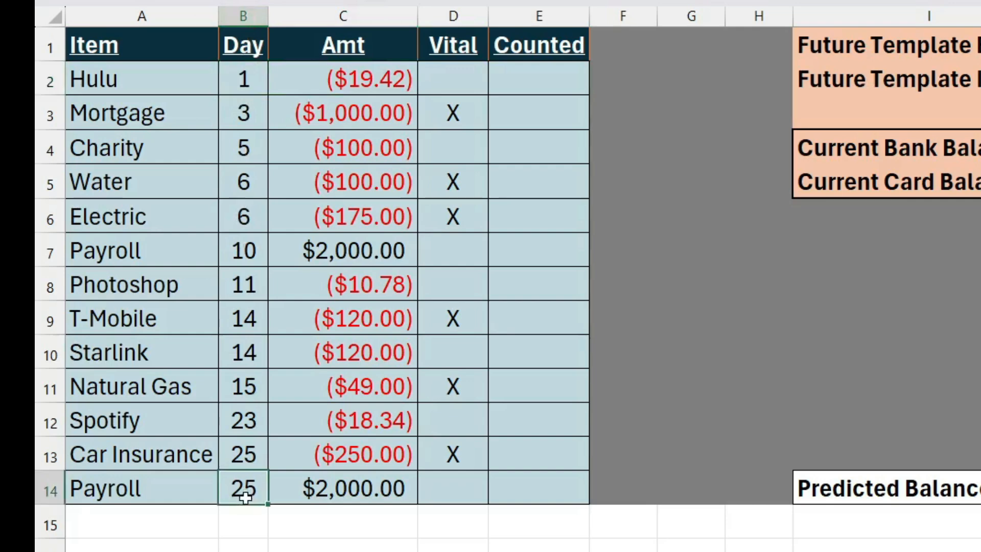
pyautogui.click(379, 67)
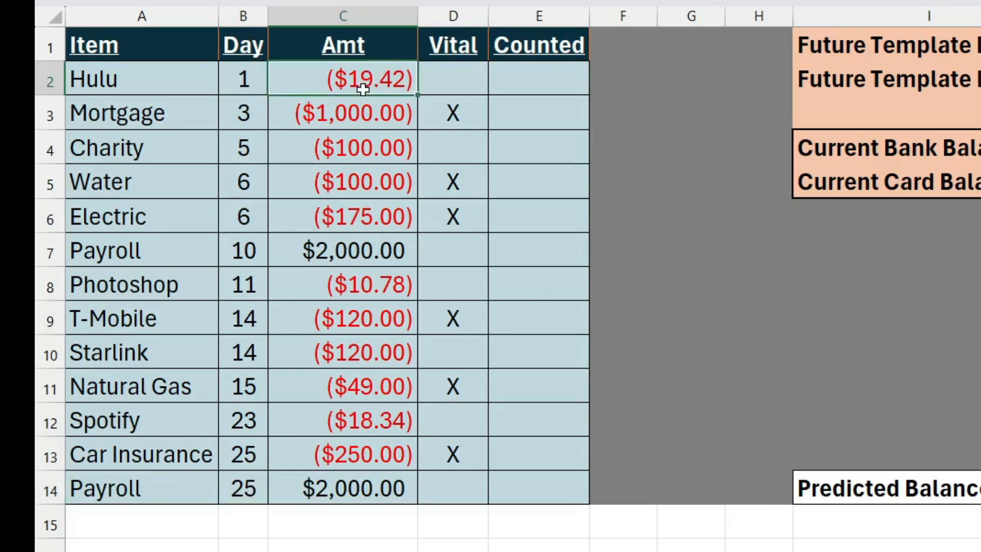
pyautogui.click(375, 15)
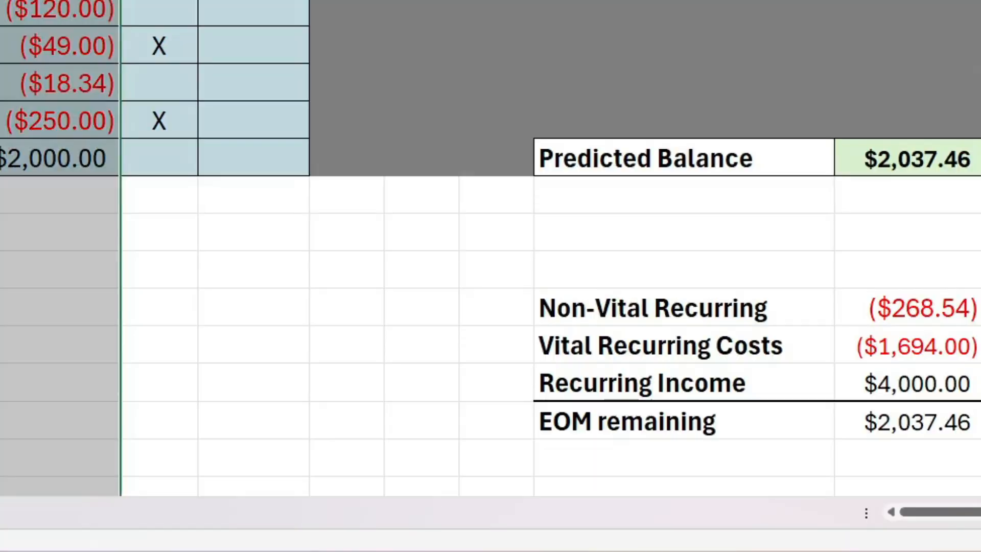
pyautogui.hotkey('ctrl', '1')
pyautogui.click(306, 123)
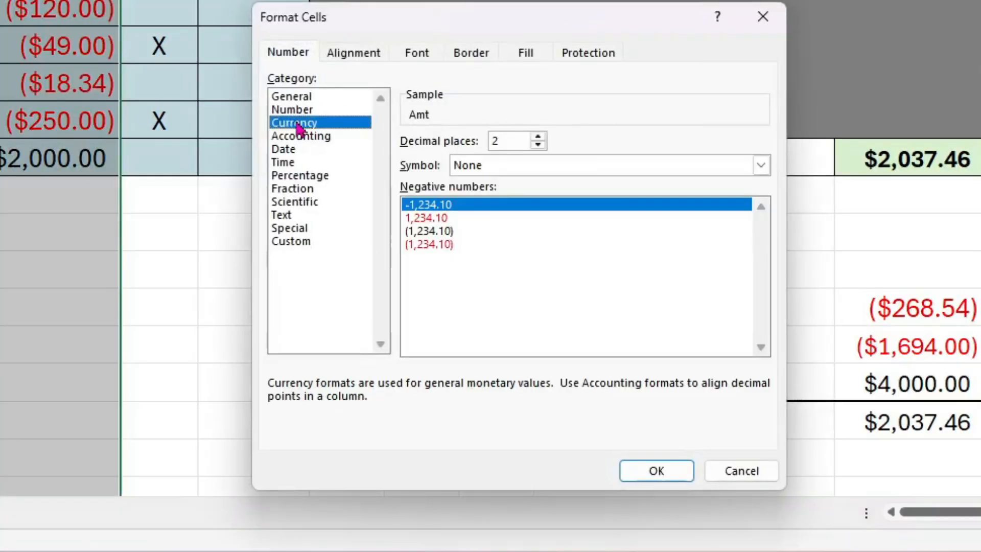
pyautogui.click(447, 244)
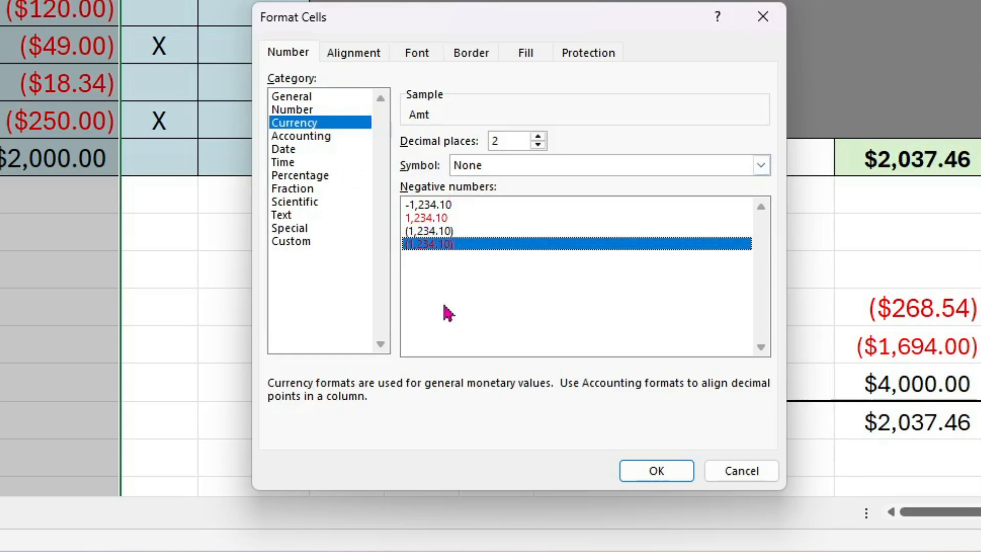
pyautogui.click(453, 231)
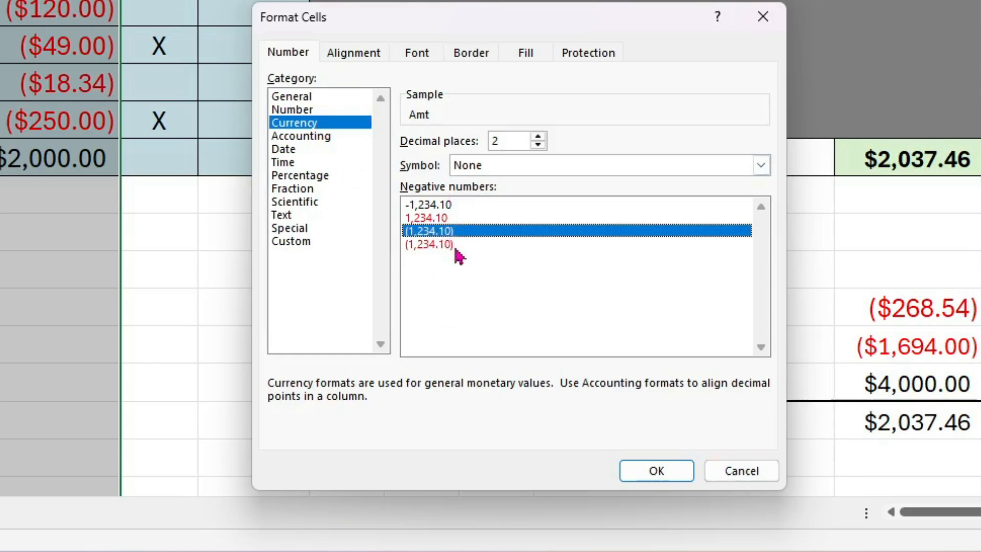
pyautogui.click(748, 470)
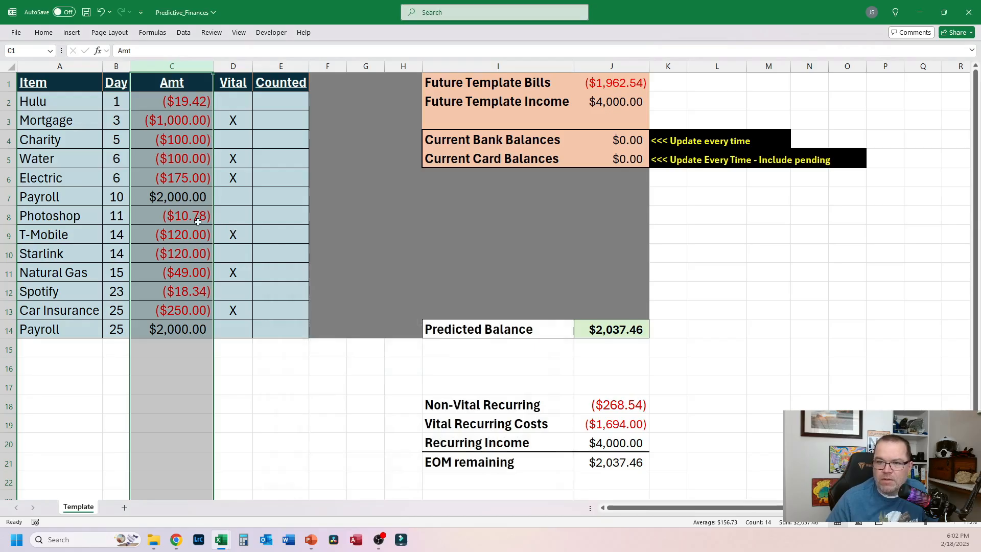
# Step: Examine the signs of charges and payroll in the Amt column and how the Vital and Counted columns are filled
pyautogui.click(179, 101)
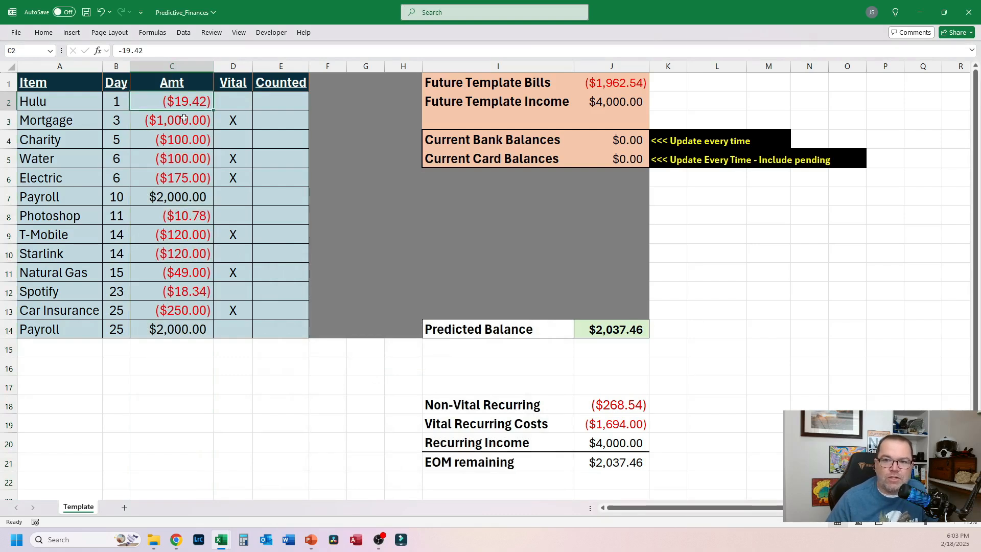
pyautogui.click(181, 198)
pyautogui.click(202, 269)
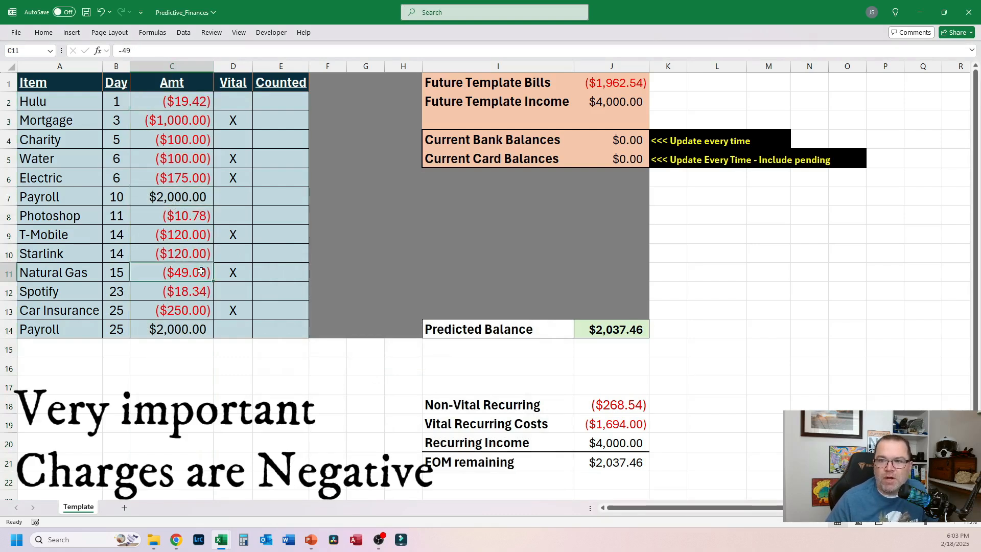
pyautogui.click(239, 103)
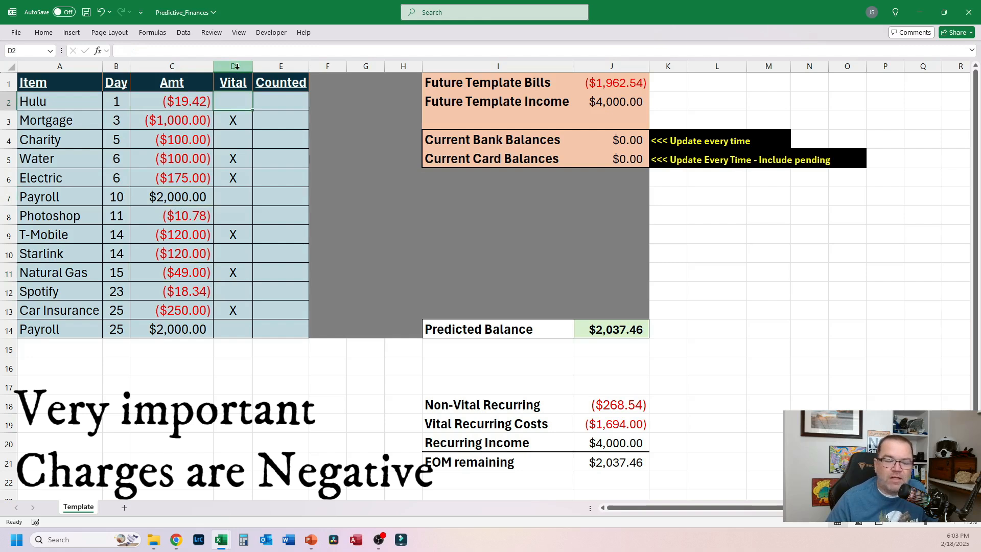
pyautogui.click(237, 67)
pyautogui.click(239, 117)
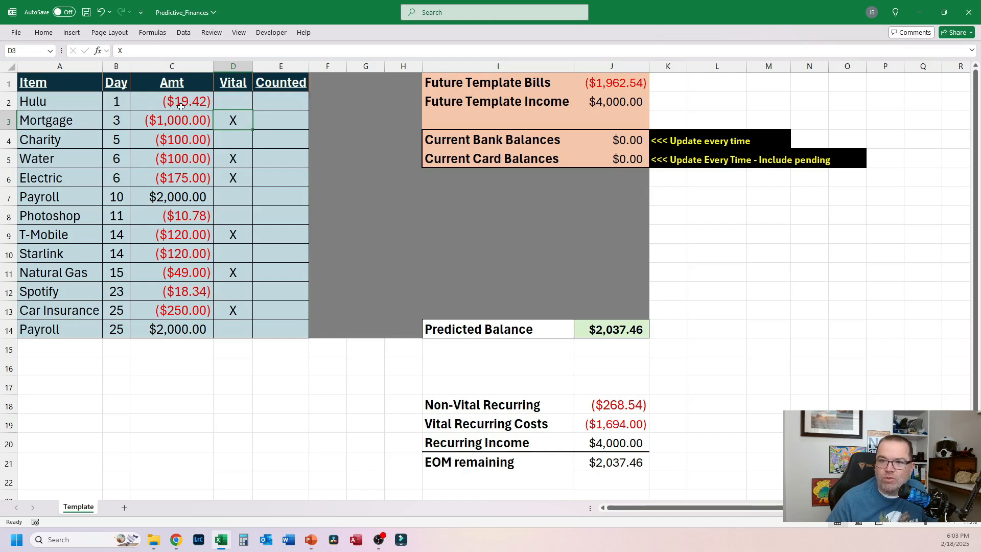
pyautogui.click(281, 107)
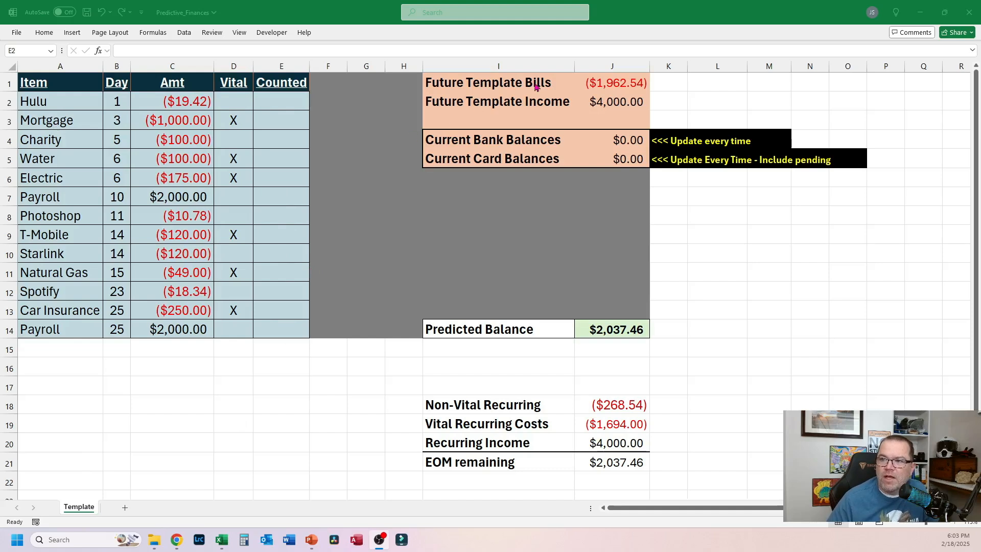
# Step: Inspect the formulas behind the Future Template Bills and Future Template Income totals
pyautogui.click(621, 82)
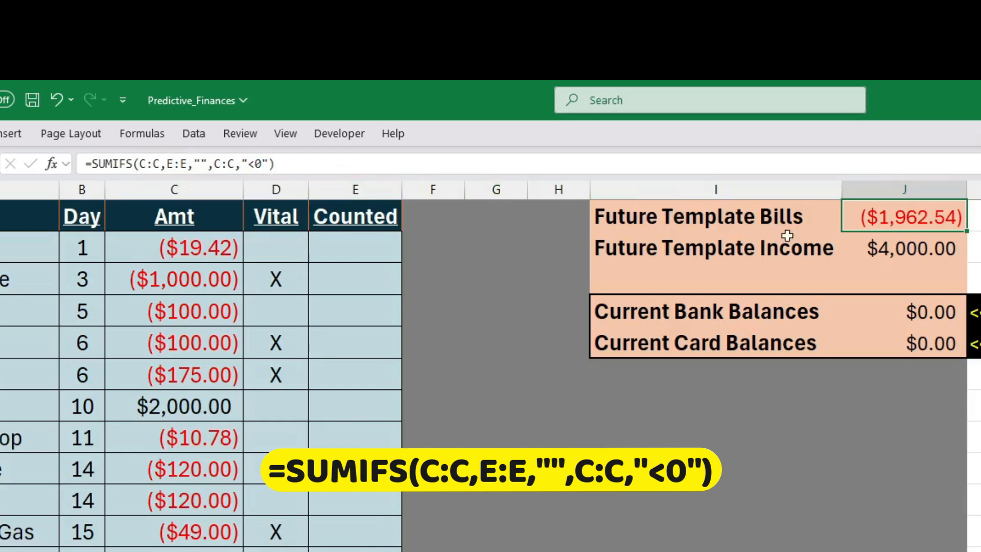
pyautogui.click(894, 257)
pyautogui.click(893, 214)
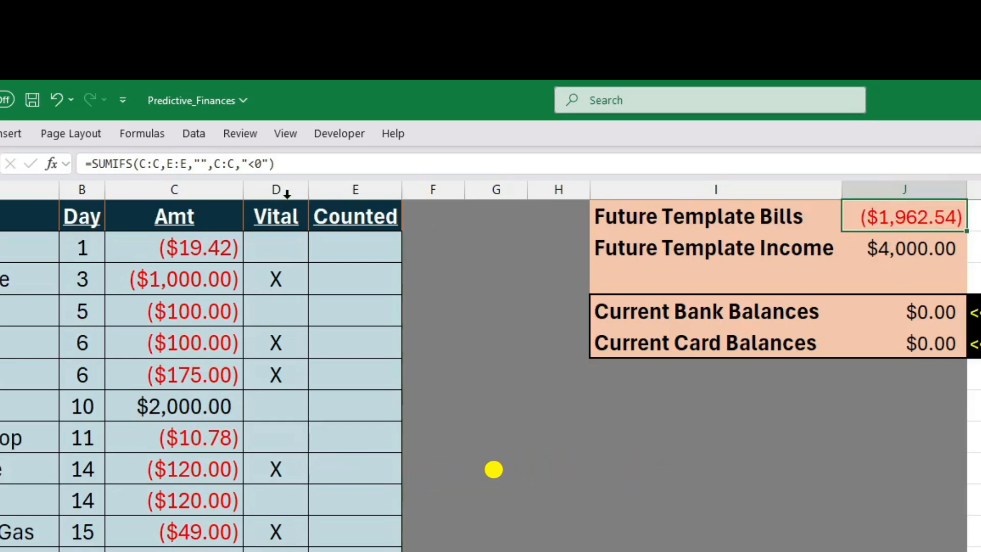
# Step: Compare the SUMIFS criteria in J1 and J2 that separate uncounted bills from uncounted income
pyautogui.click(892, 236)
pyautogui.click(898, 215)
pyautogui.click(879, 248)
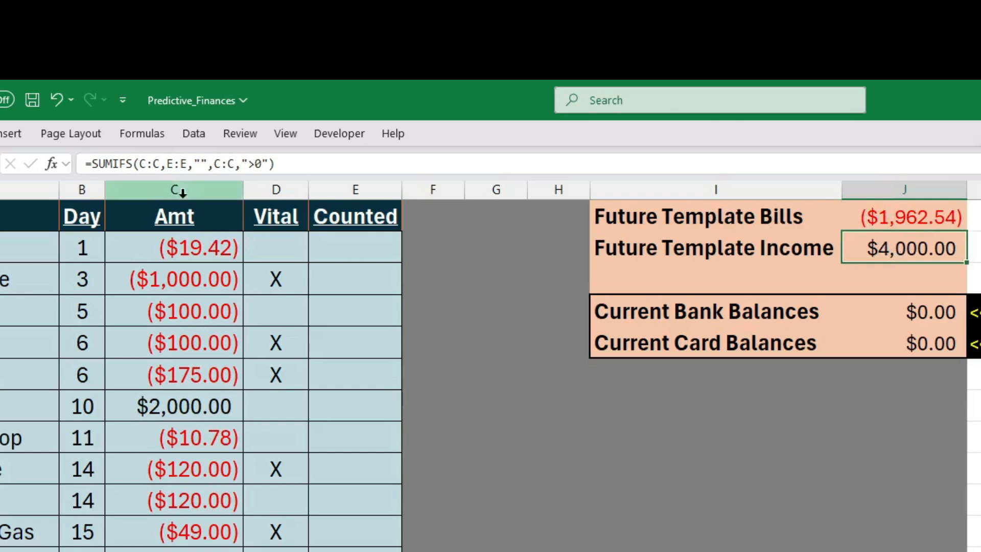
pyautogui.click(918, 220)
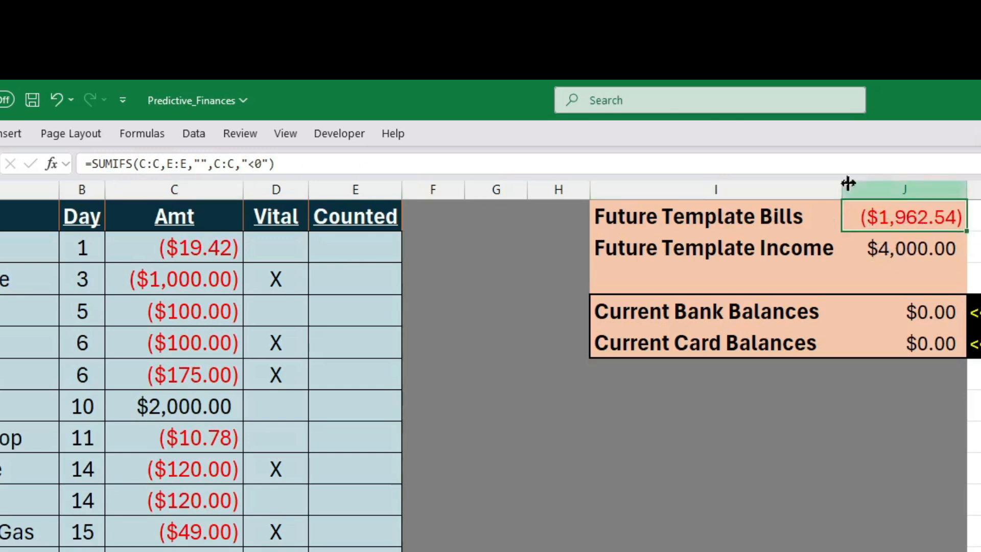
pyautogui.click(914, 242)
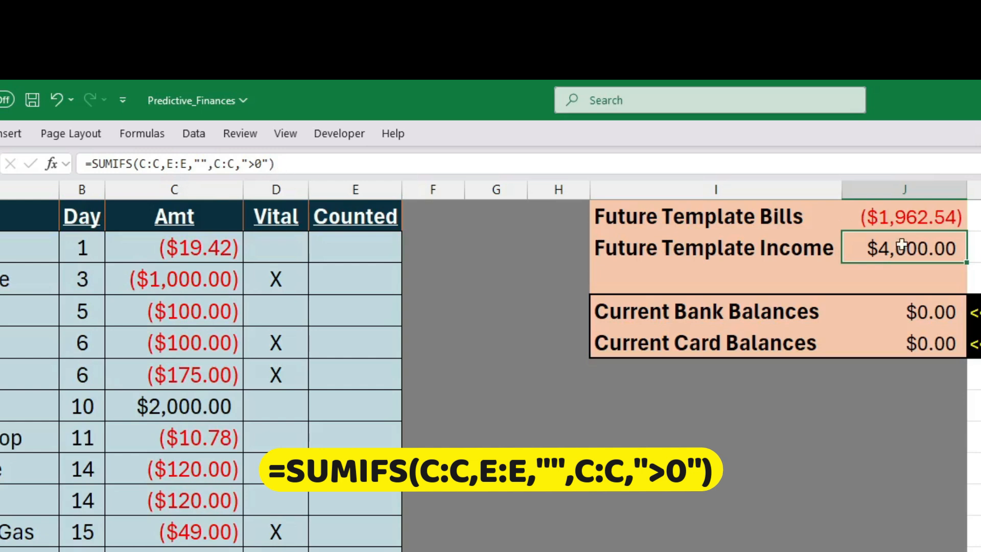
pyautogui.click(933, 311)
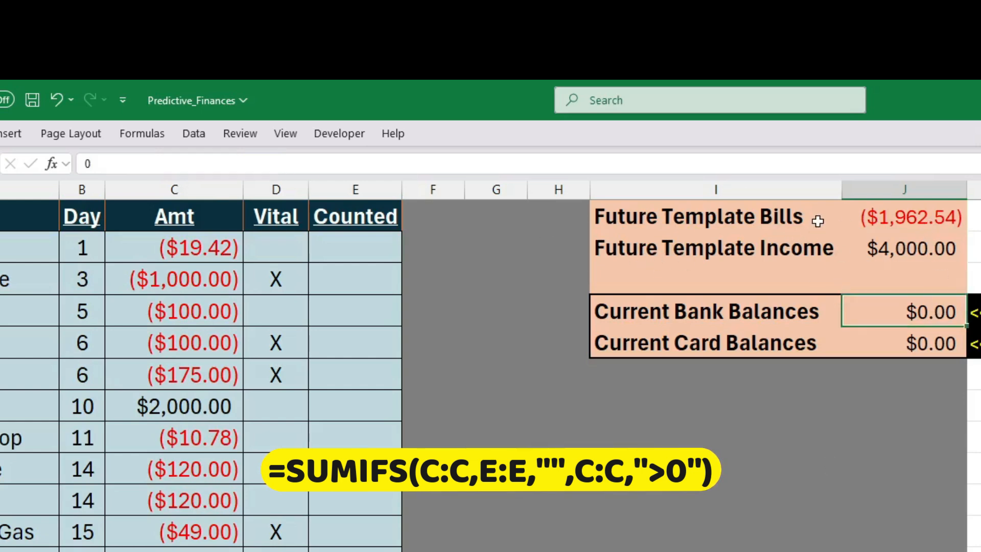
pyautogui.click(897, 222)
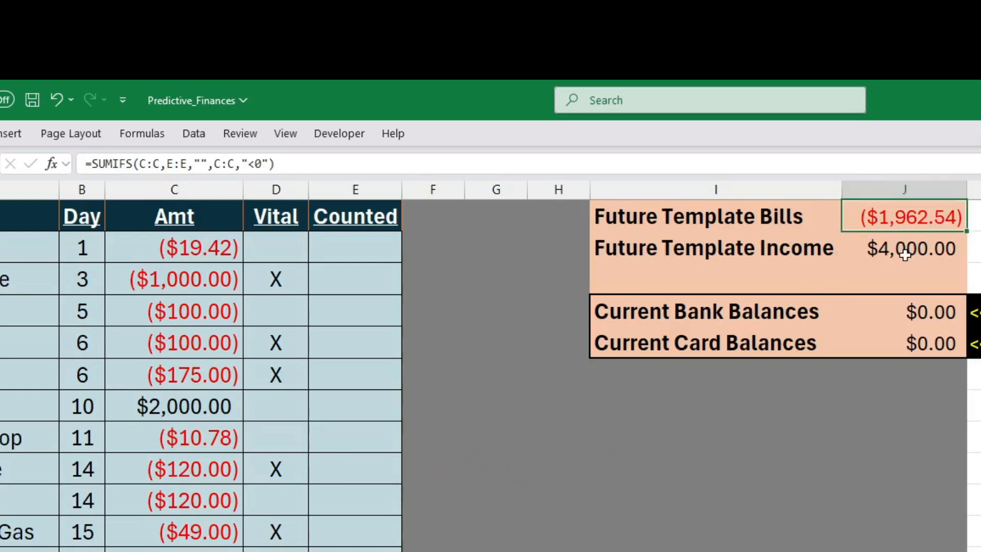
pyautogui.click(906, 255)
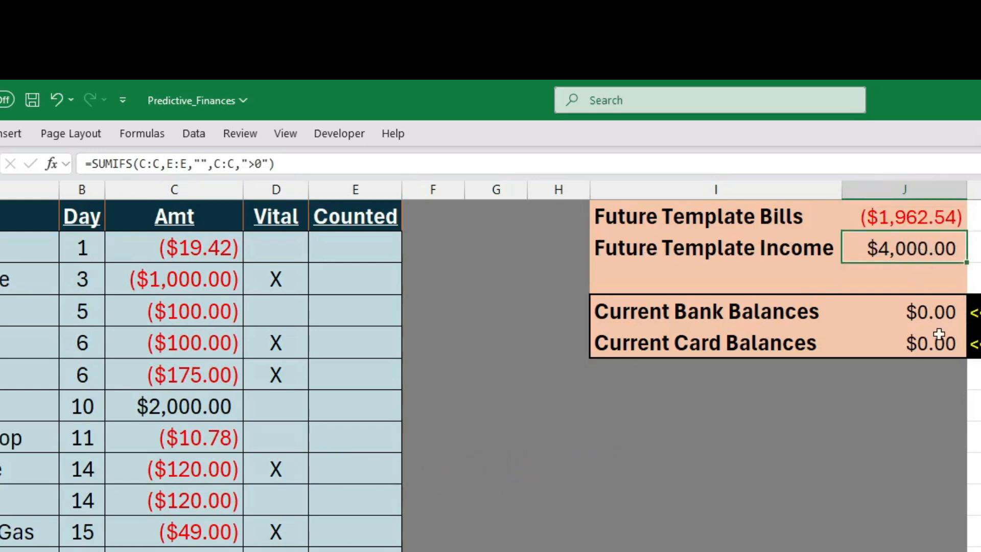
# Step: Examine the Current Bank Balances and Current Card Balances cells, J4 and J5, with their update notes
pyautogui.click(925, 313)
pyautogui.click(937, 343)
pyautogui.click(696, 308)
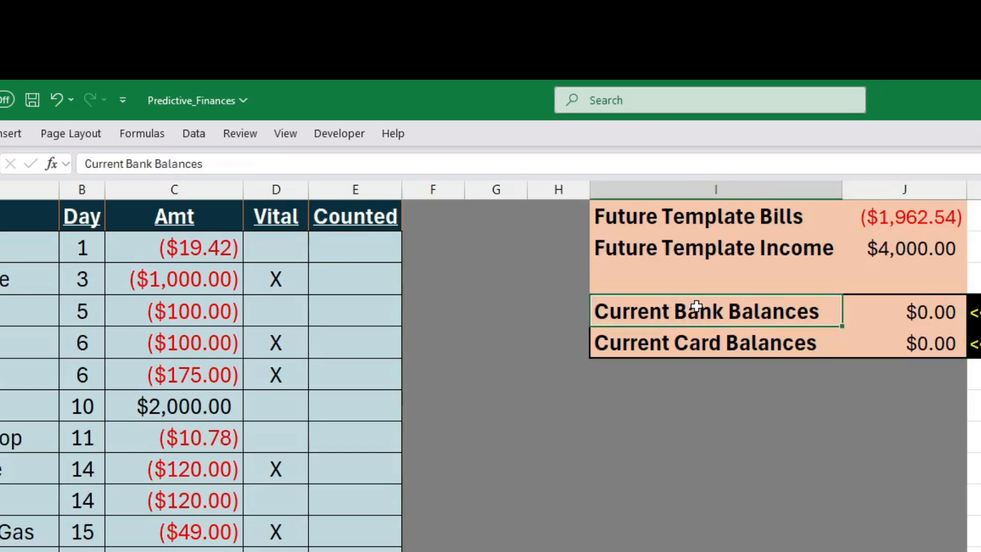
pyautogui.click(935, 309)
pyautogui.click(940, 343)
pyautogui.click(938, 304)
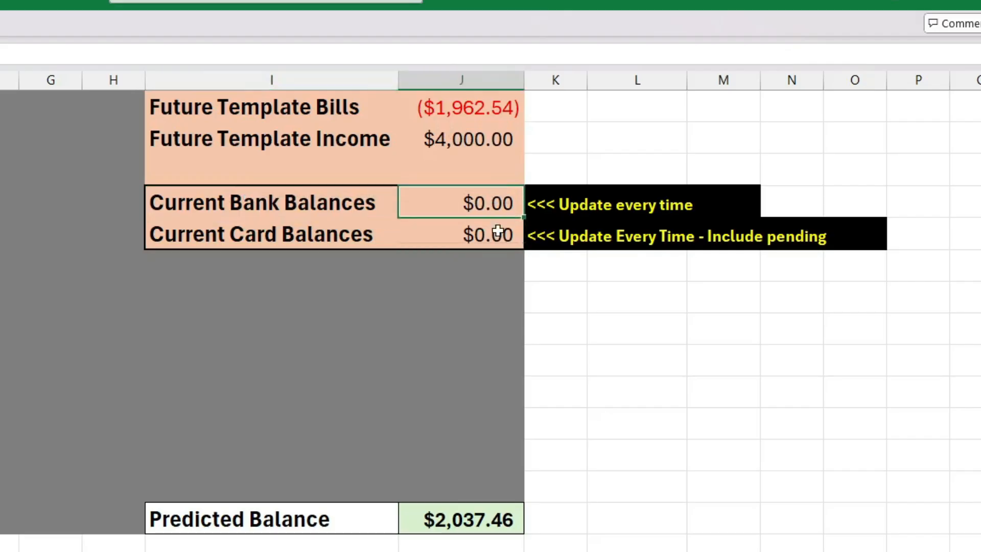
pyautogui.click(498, 231)
pyautogui.click(502, 195)
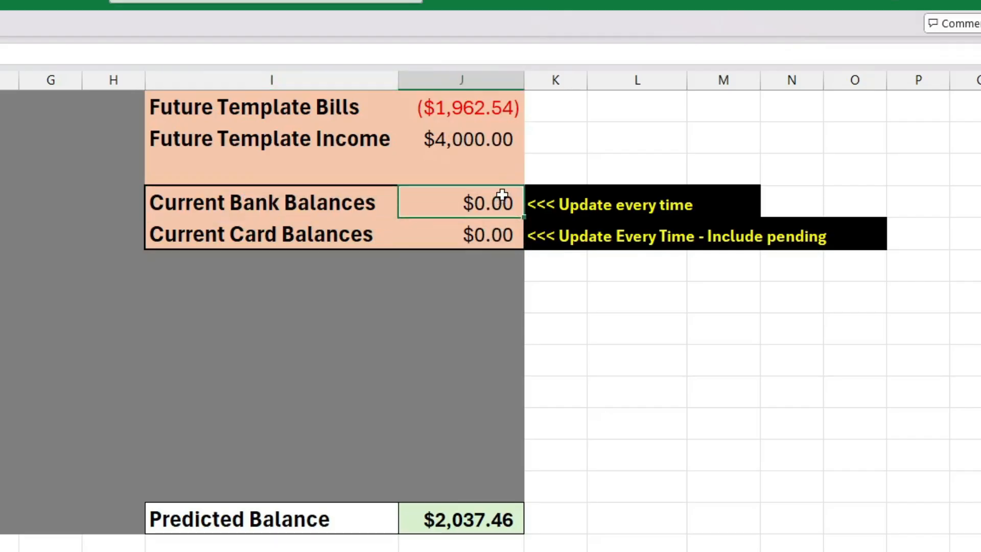
pyautogui.click(493, 233)
pyautogui.click(488, 200)
pyautogui.click(494, 240)
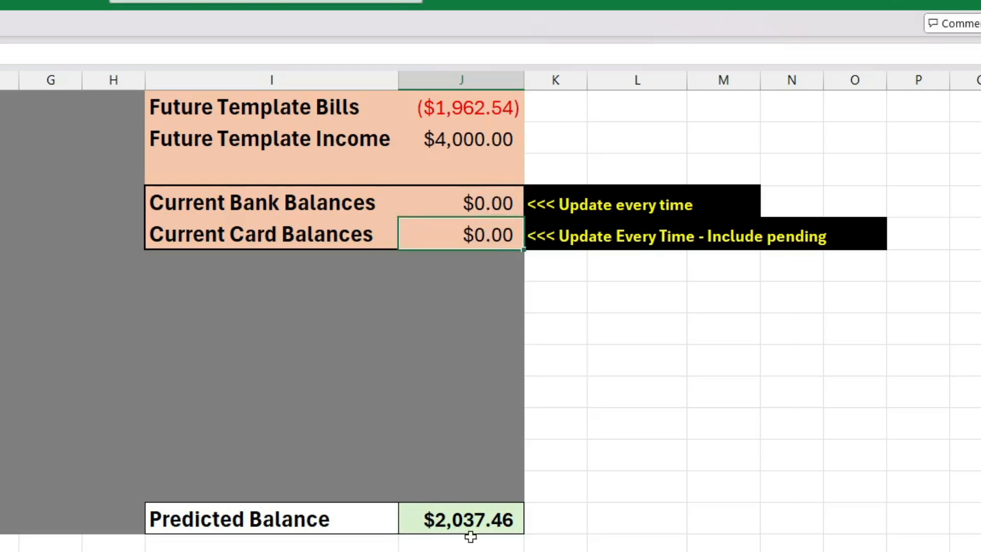
# Step: Examine the Predicted Balance cell J14 and the J1:J13 range that it sums
pyautogui.click(473, 519)
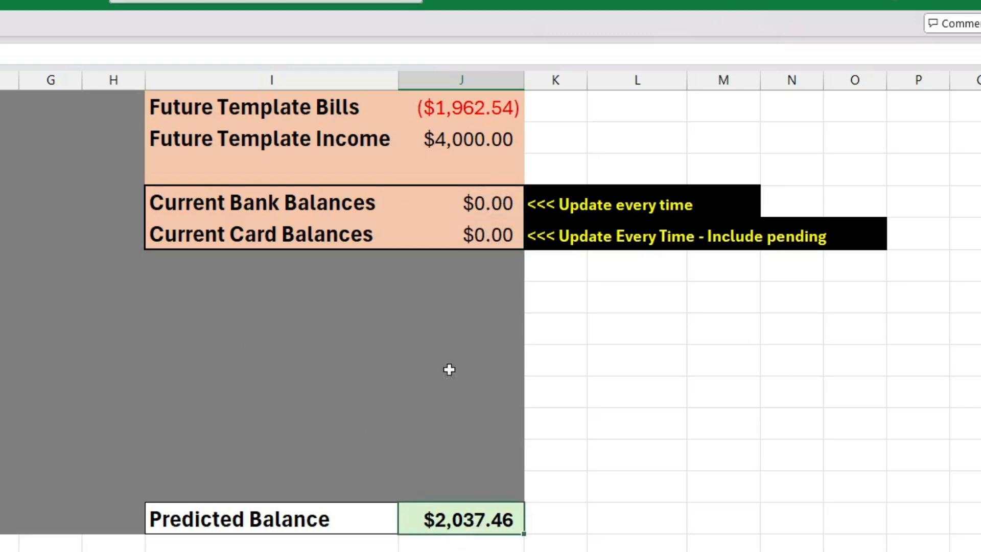
pyautogui.click(481, 117)
pyautogui.moveTo(480, 117); pyautogui.dragTo(497, 482)
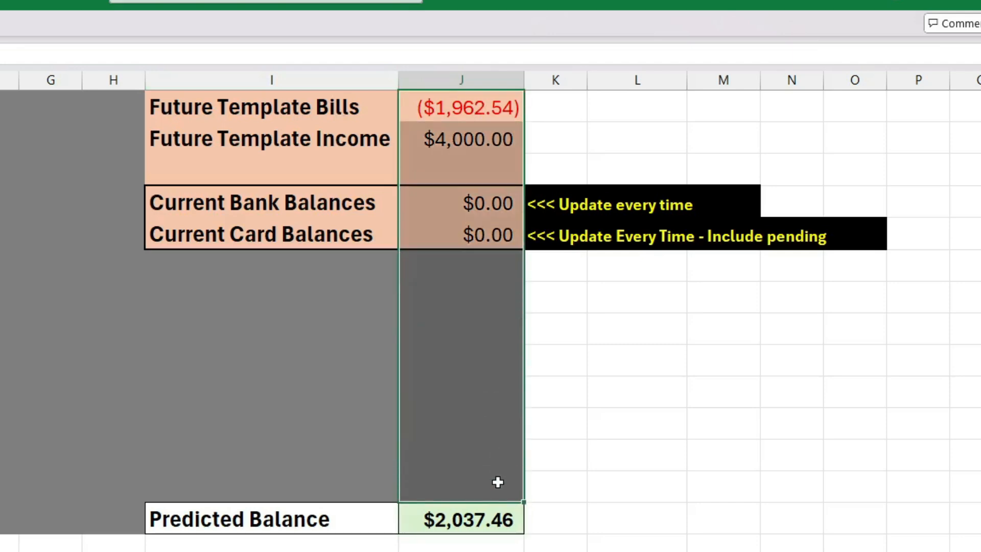
pyautogui.click(511, 521)
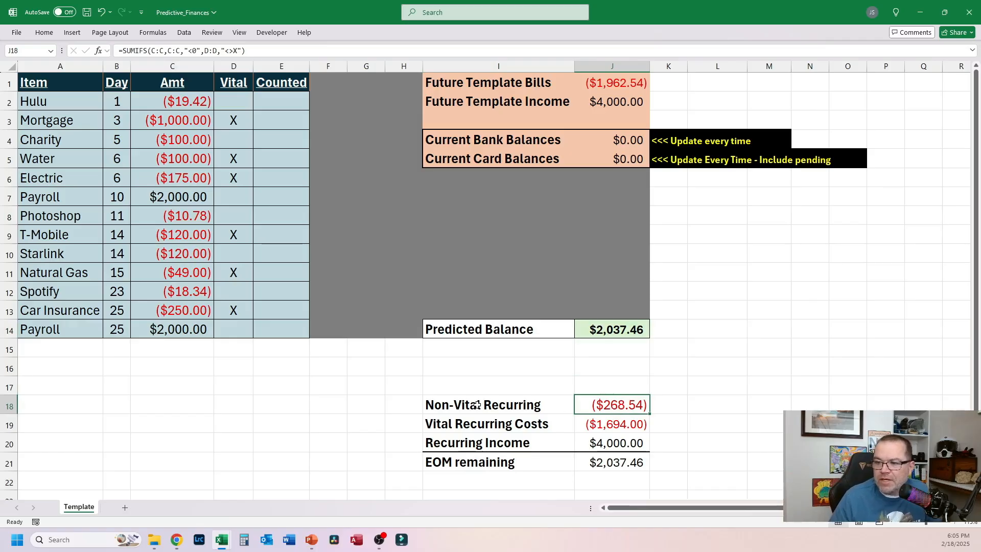
# Step: Inspect the formulas for non-vital costs, vital costs and EOM remaining in J18:J21, and compare them with the Predicted Balance formula
pyautogui.click(491, 409)
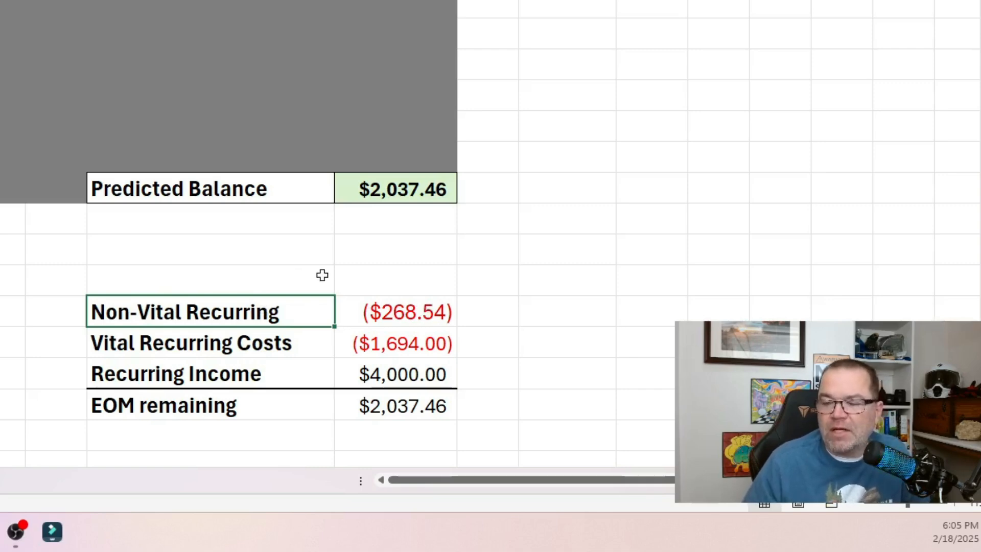
pyautogui.click(397, 316)
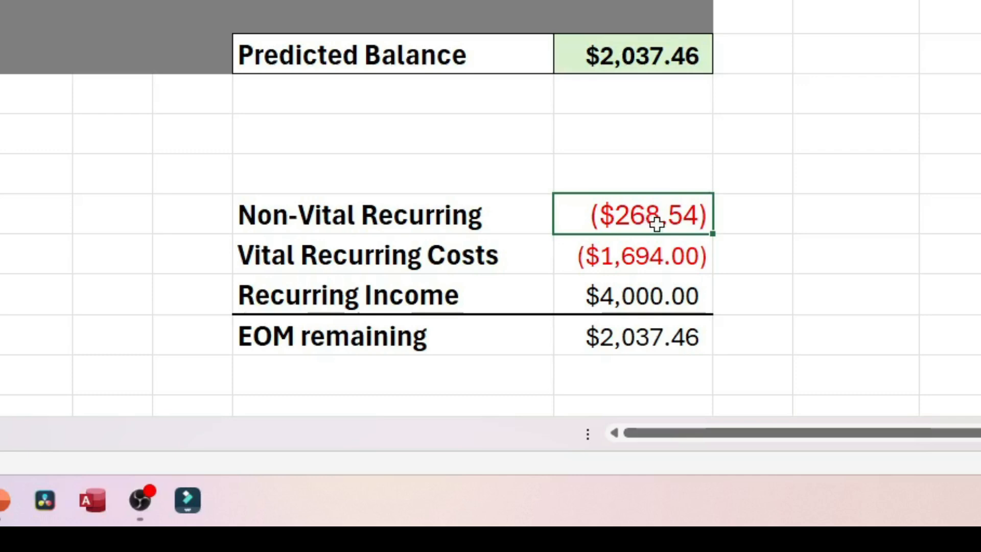
pyautogui.click(349, 262)
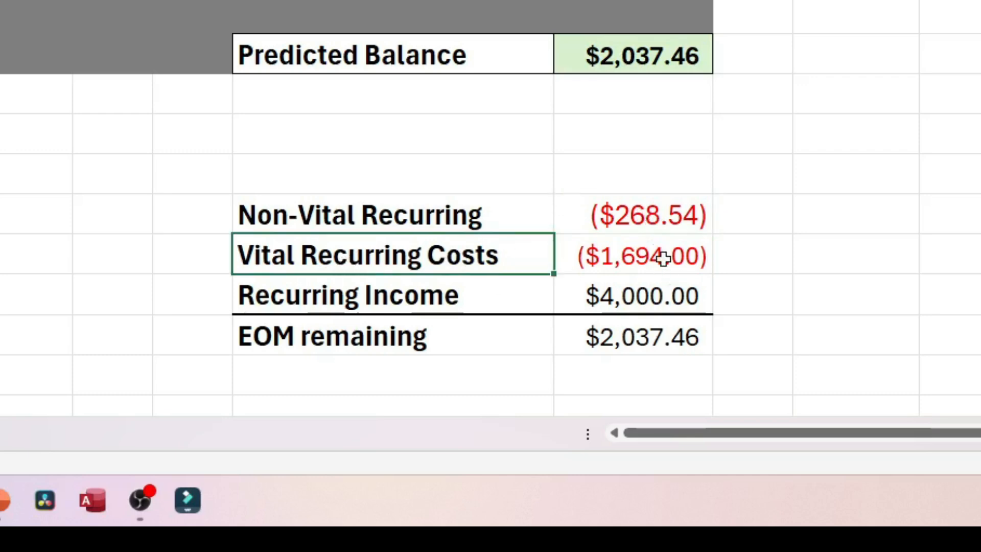
pyautogui.click(682, 254)
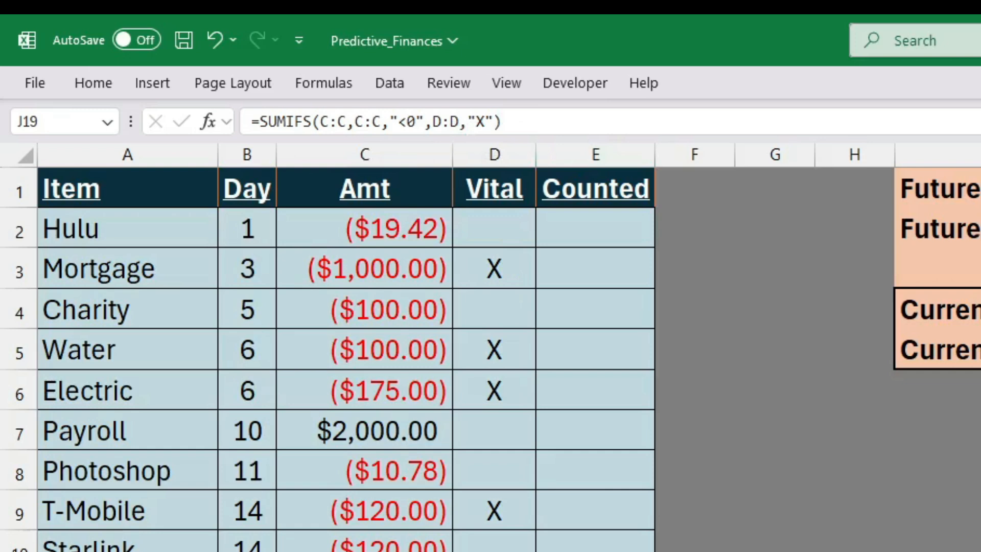
pyautogui.moveTo(612, 405); pyautogui.dragTo(617, 461)
pyautogui.click(620, 464)
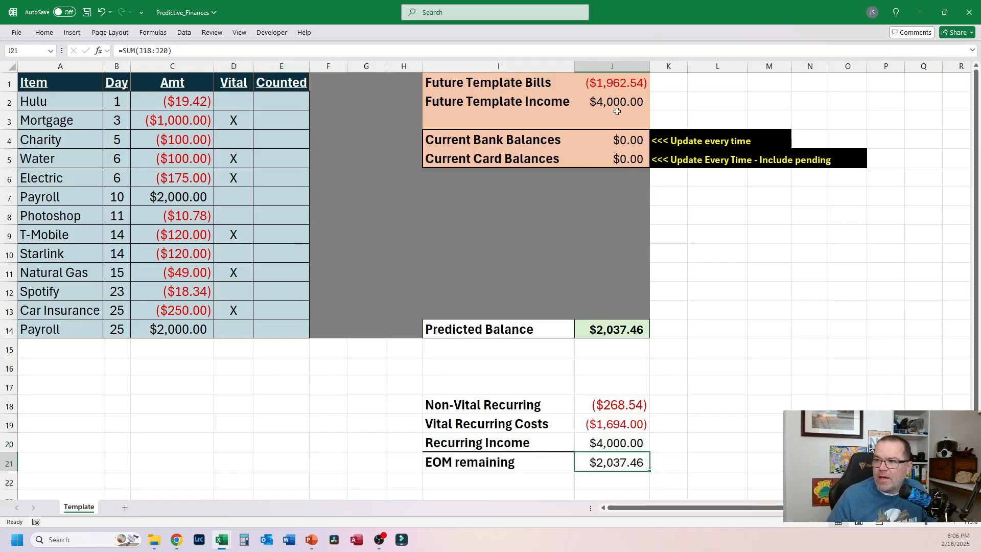
pyautogui.click(620, 329)
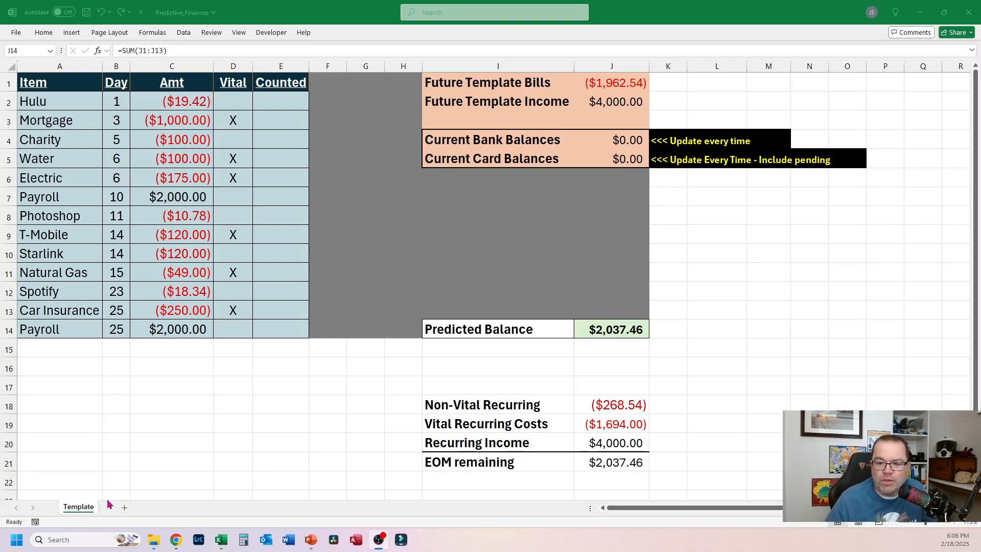
# Step: Review the recurring items with their days and amounts in A2:C14
pyautogui.click(156, 409)
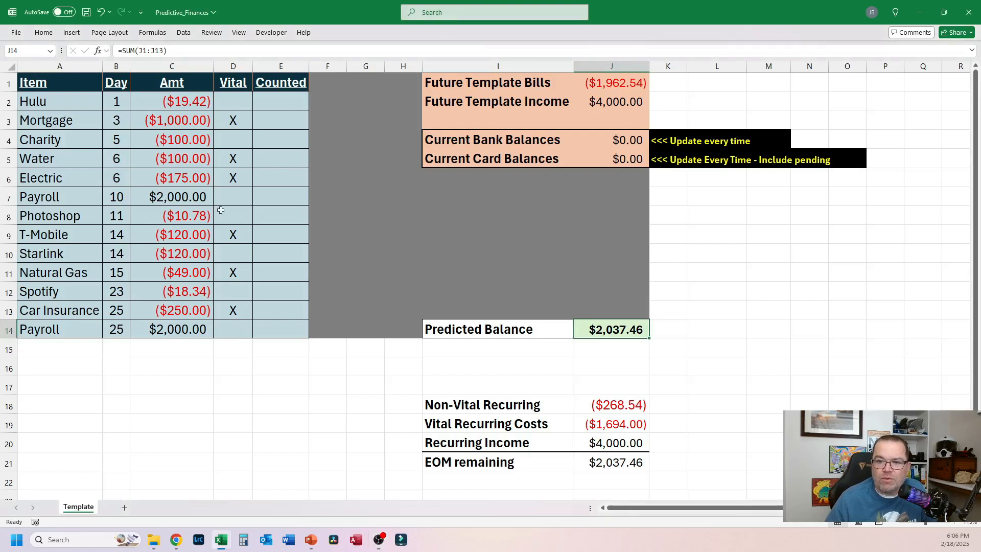
pyautogui.click(167, 367)
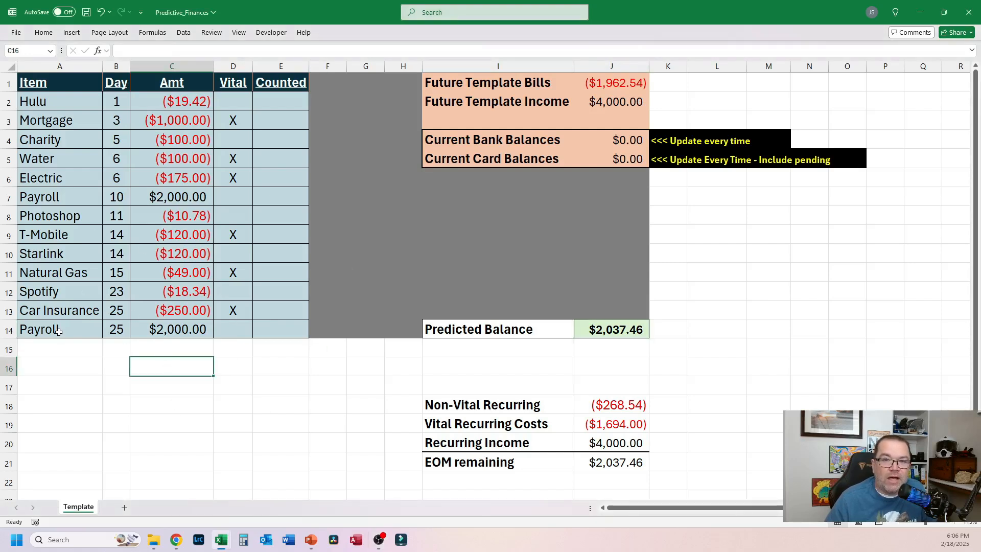
pyautogui.moveTo(54, 102); pyautogui.dragTo(171, 332)
pyautogui.click(154, 380)
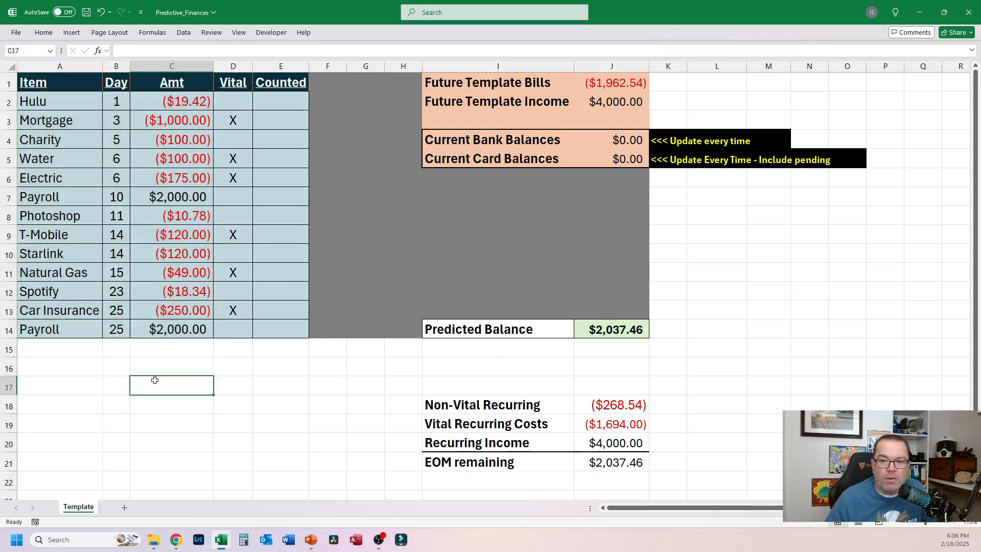
# Step: Create a copy of the Template sheet in the same workbook, placed before the original
pyautogui.rightClick(98, 506)
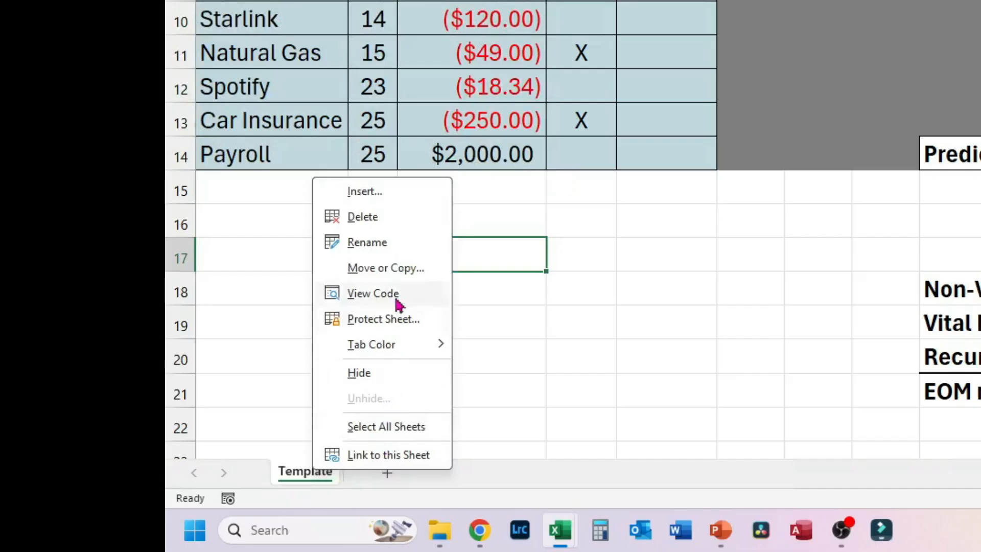
pyautogui.click(123, 392)
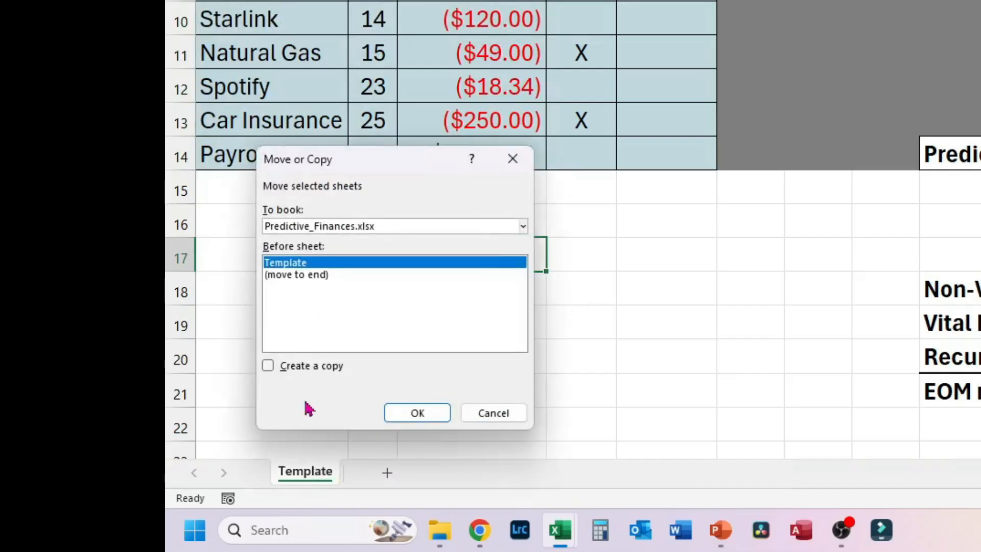
pyautogui.click(309, 366)
pyautogui.click(417, 411)
# Step: Rename the copied Template sheet as Feb 2025
pyautogui.rightClick(314, 471)
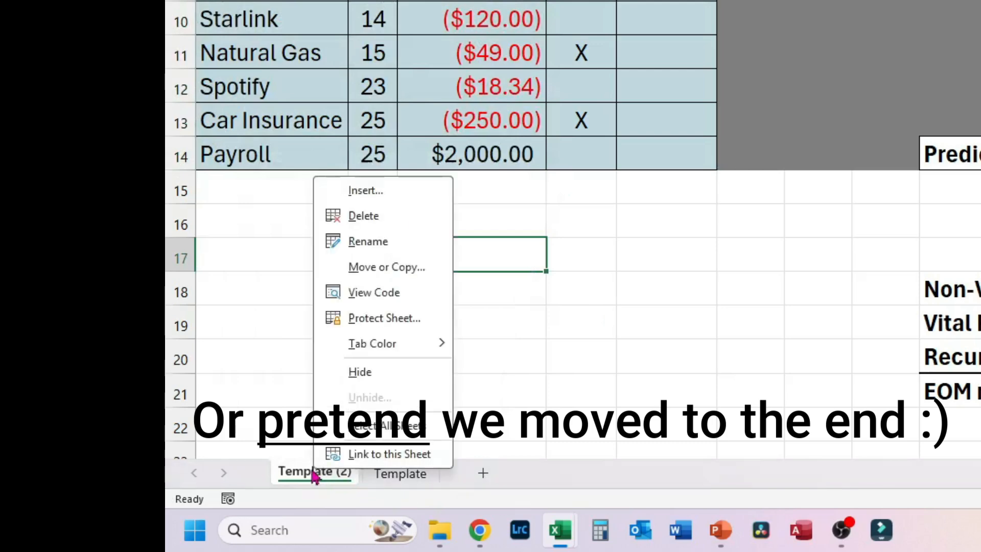
pyautogui.click(390, 245)
pyautogui.write('Feb 2025')
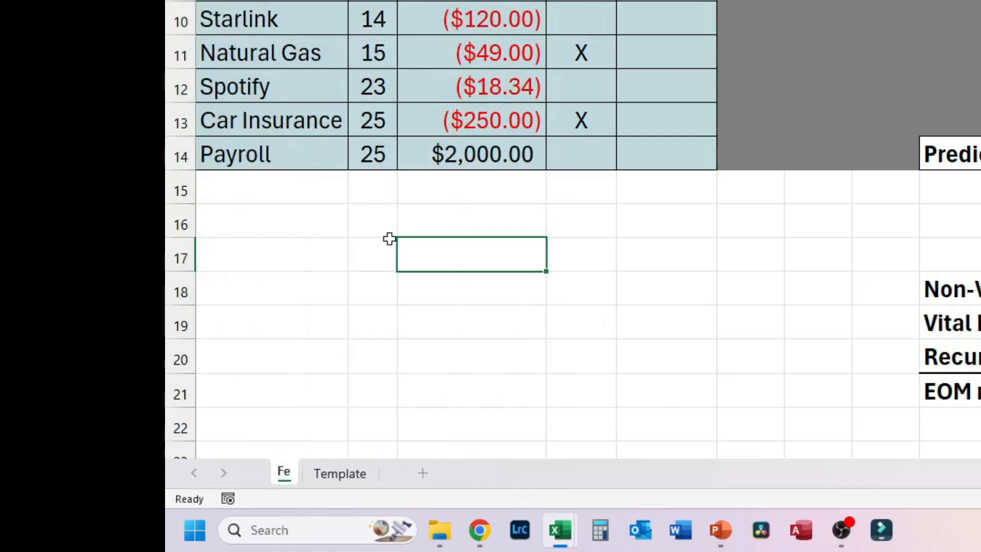
pyautogui.press('Return')
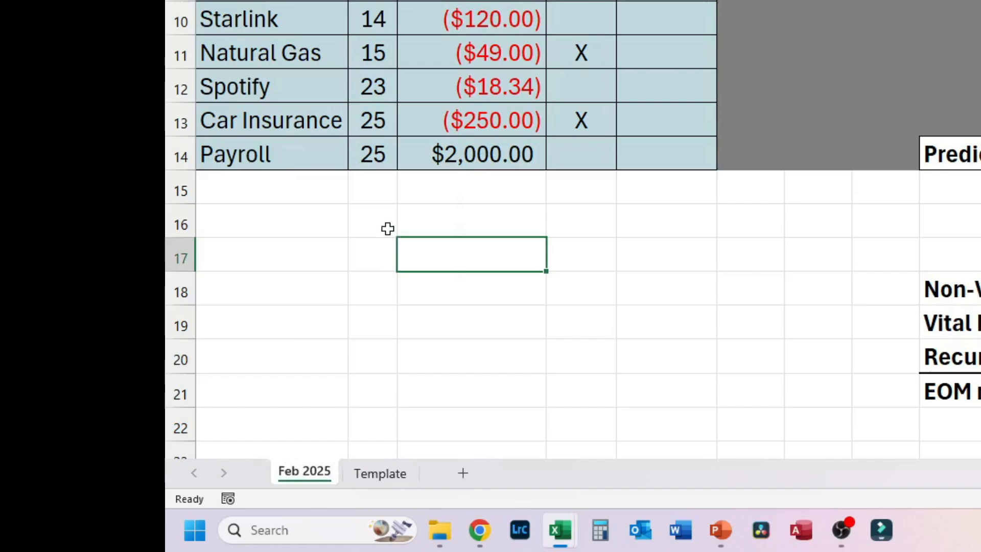
pyautogui.click(508, 363)
pyautogui.click(426, 287)
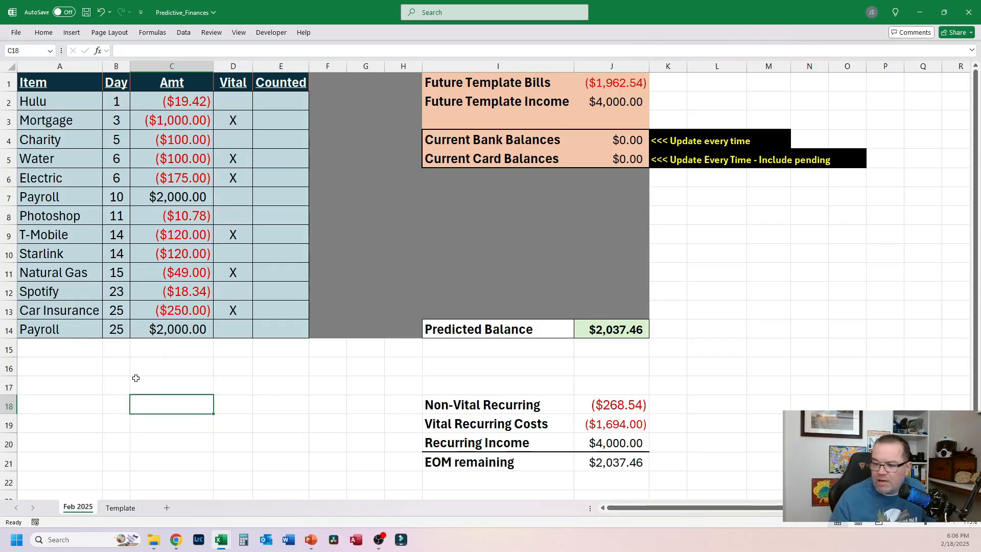
pyautogui.click(274, 407)
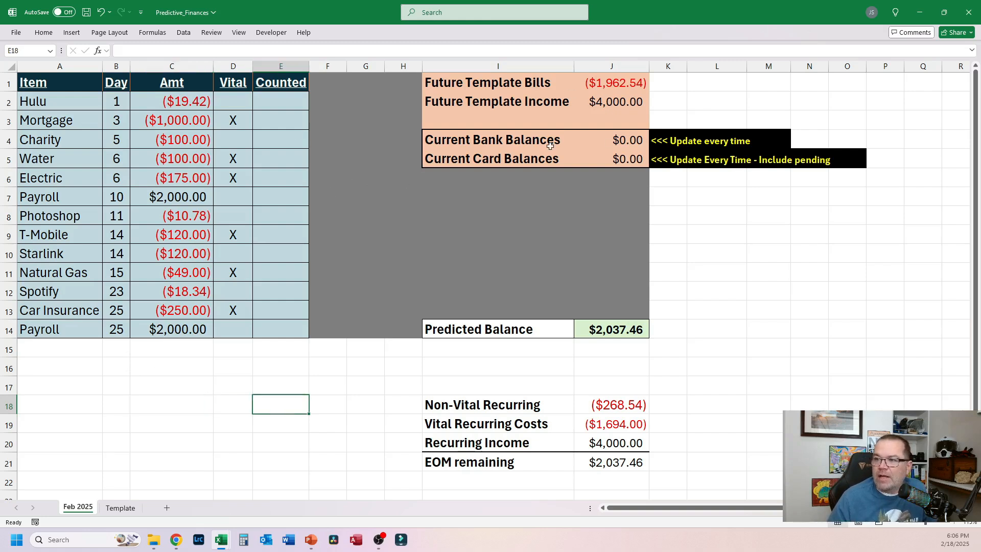
# Step: Set Current Bank Balances in J4 of the Feb 2025 sheet to 2000 and check the Predicted Balance
pyautogui.click(611, 136)
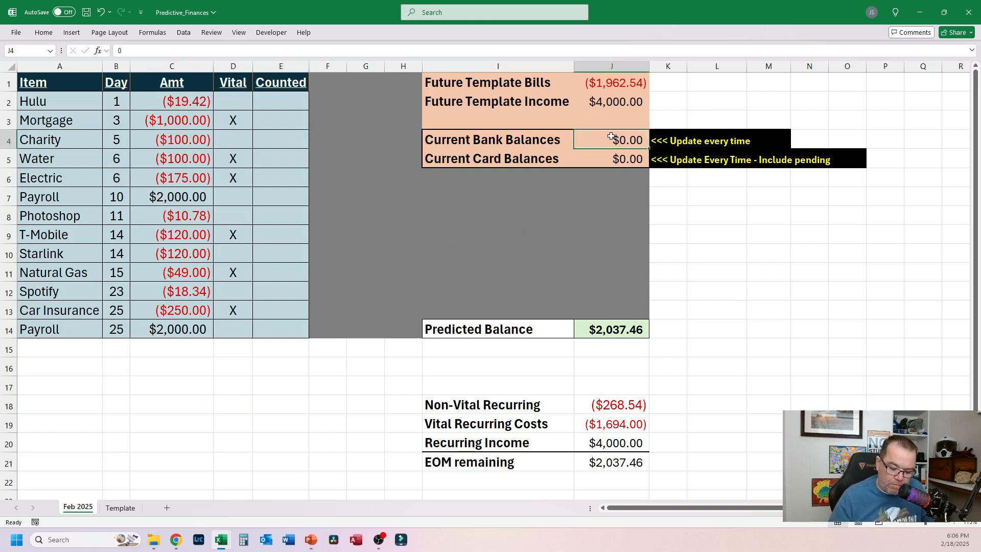
pyautogui.write('2000')
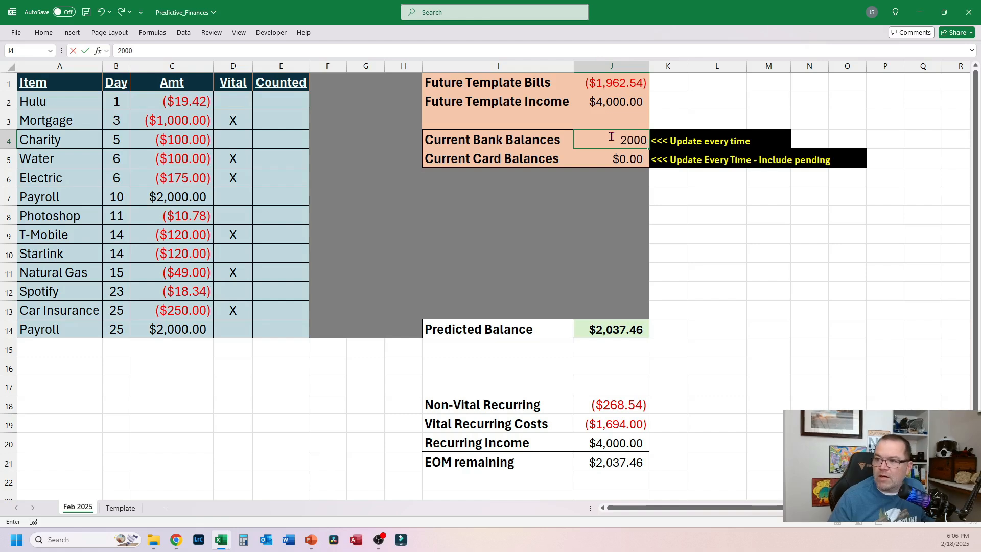
pyautogui.press('Return')
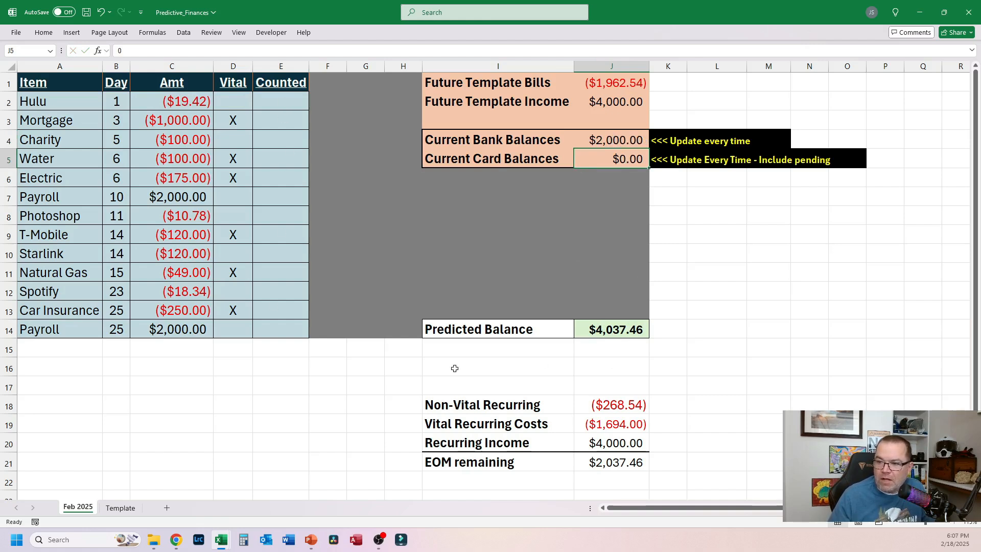
pyautogui.click(624, 335)
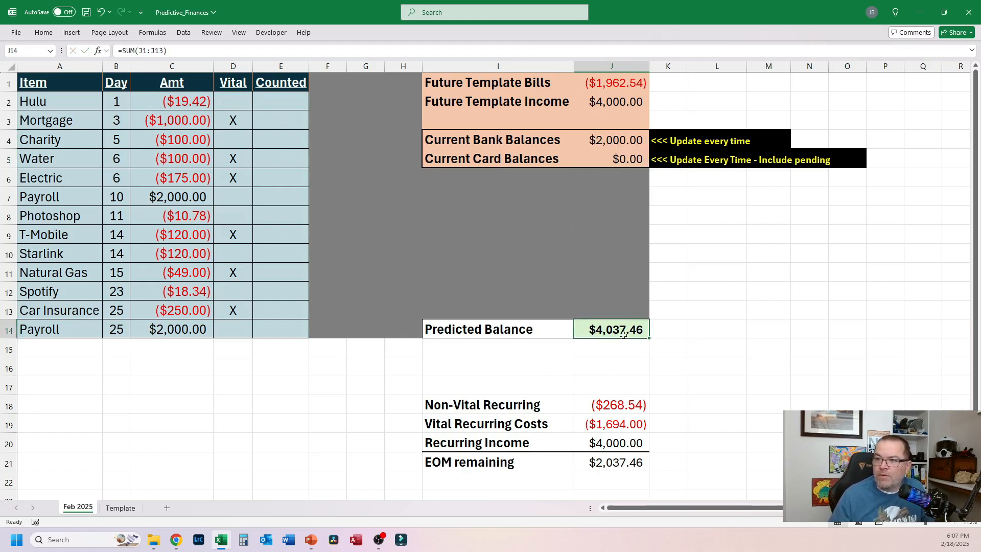
# Step: Set Current Card Balances in J5 of the Feb 2025 sheet to -100 and check the Predicted Balance
pyautogui.click(621, 162)
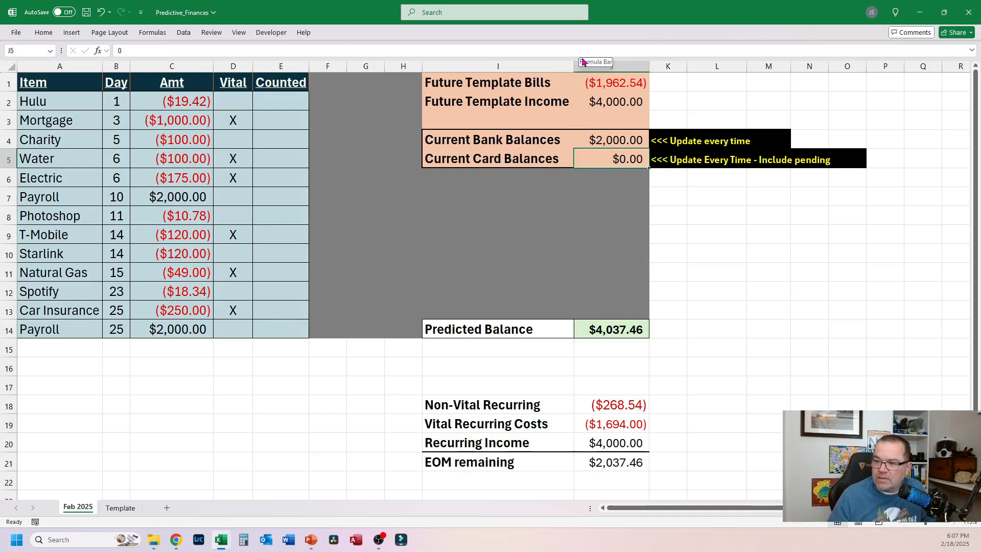
pyautogui.write('1')
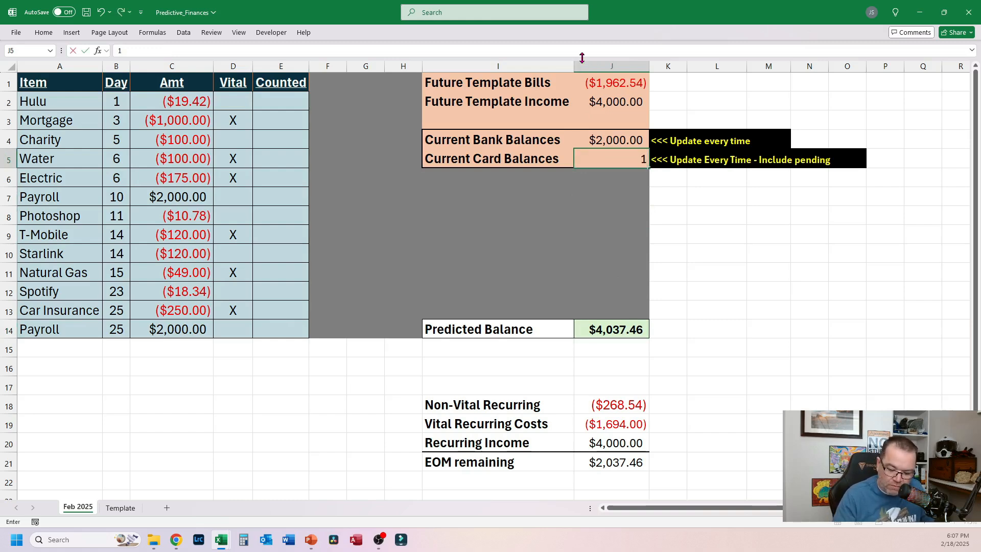
pyautogui.write('-100')
pyautogui.press('Return')
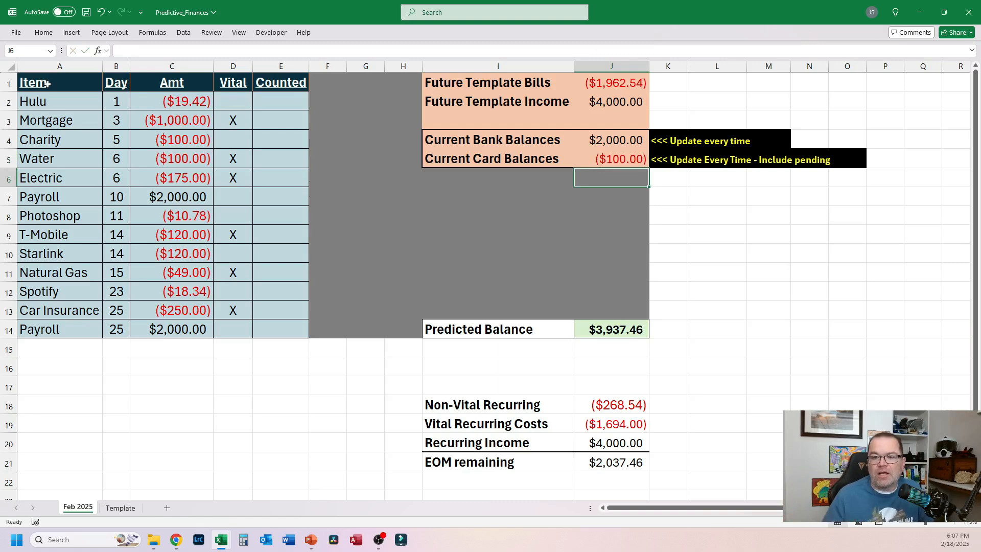
pyautogui.click(591, 331)
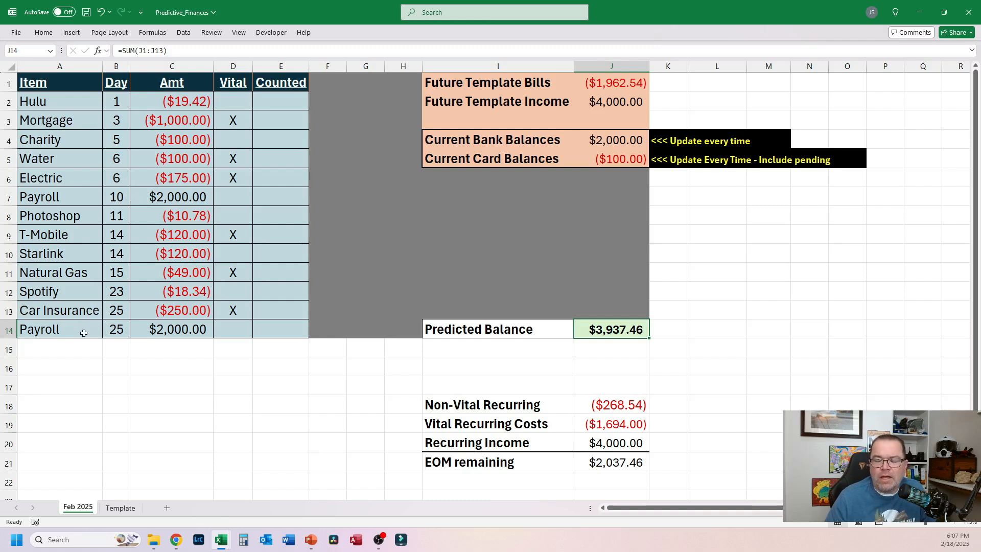
# Step: Add an expense in row 15 with item Rest., day 1 and amount -200
pyautogui.click(96, 352)
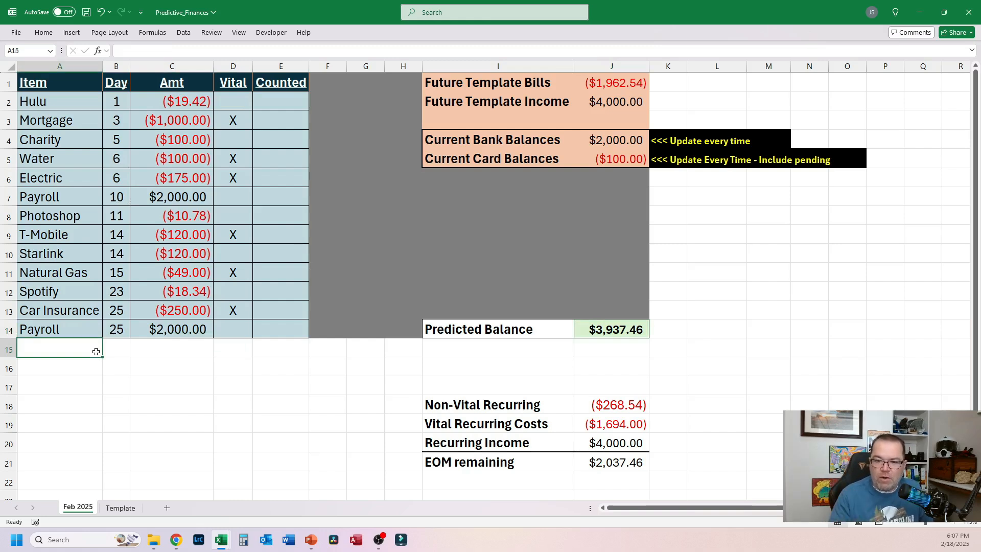
pyautogui.write('Rest')
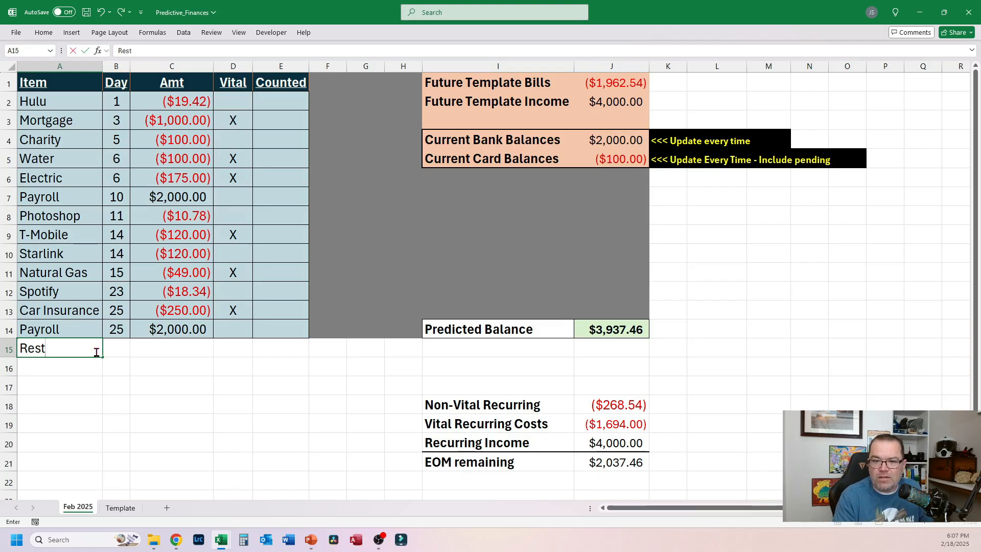
pyautogui.write('.')
pyautogui.press('Tab')
pyautogui.write('1')
pyautogui.press('Tab')
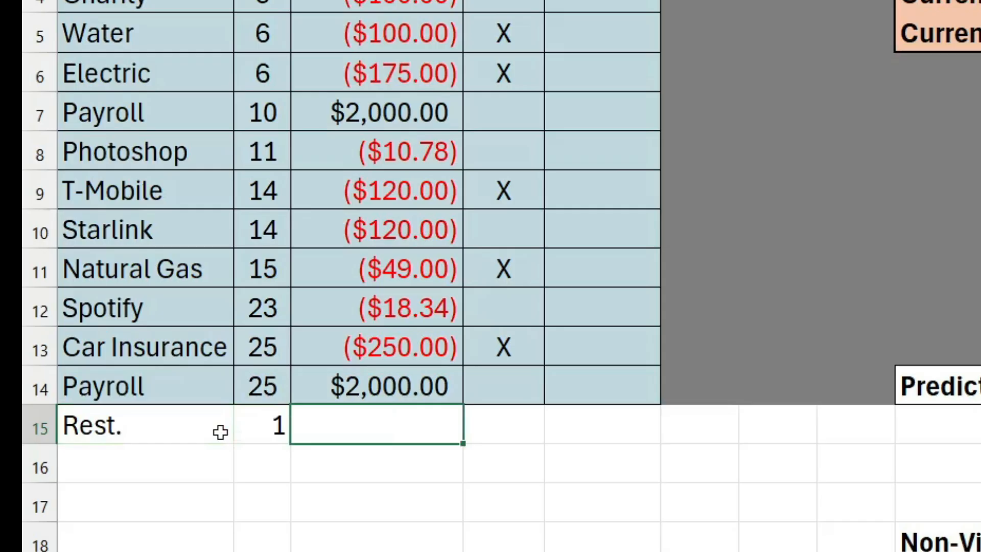
pyautogui.write('-200')
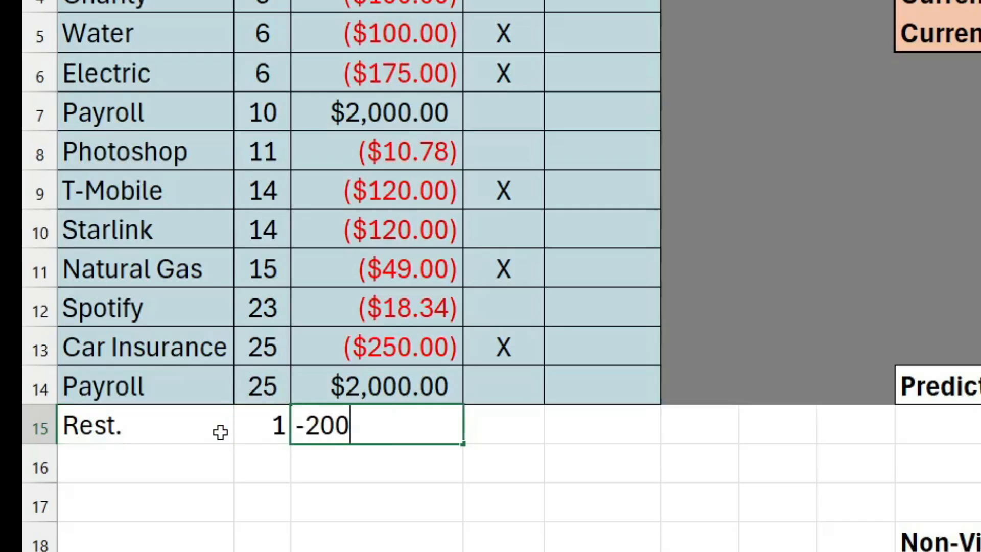
pyautogui.press('Tab')
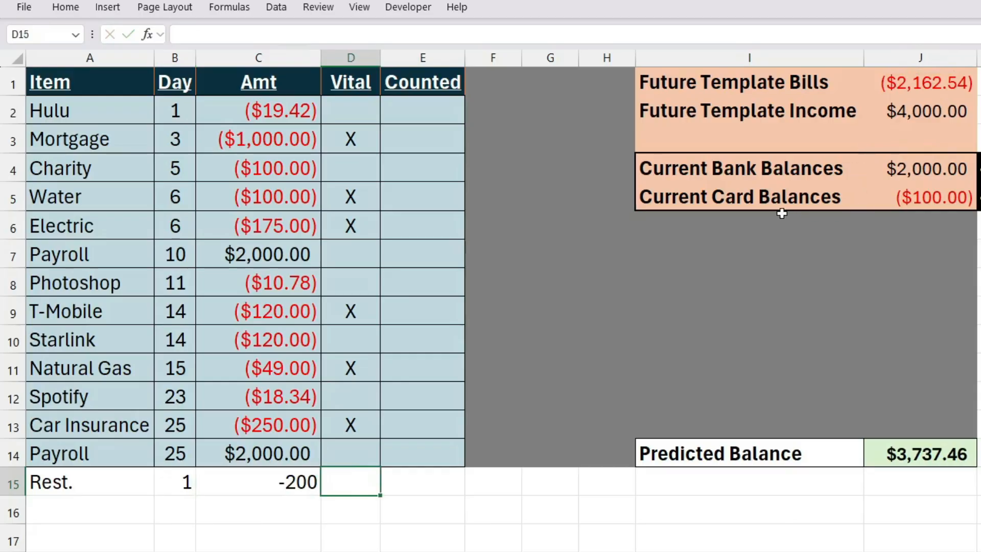
# Step: Set Current Card Balances in J5 to -300 to include the restaurant charge
pyautogui.click(914, 198)
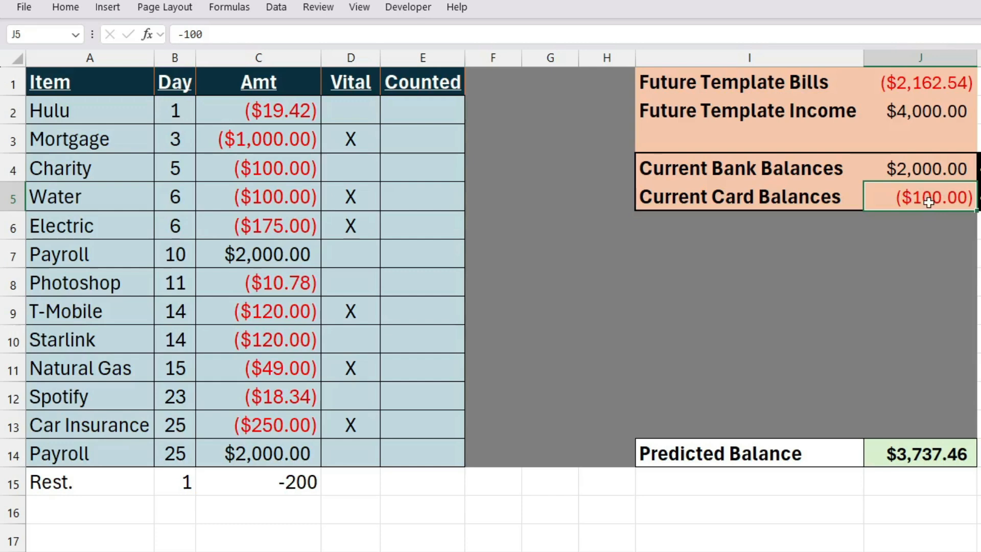
pyautogui.write('-300')
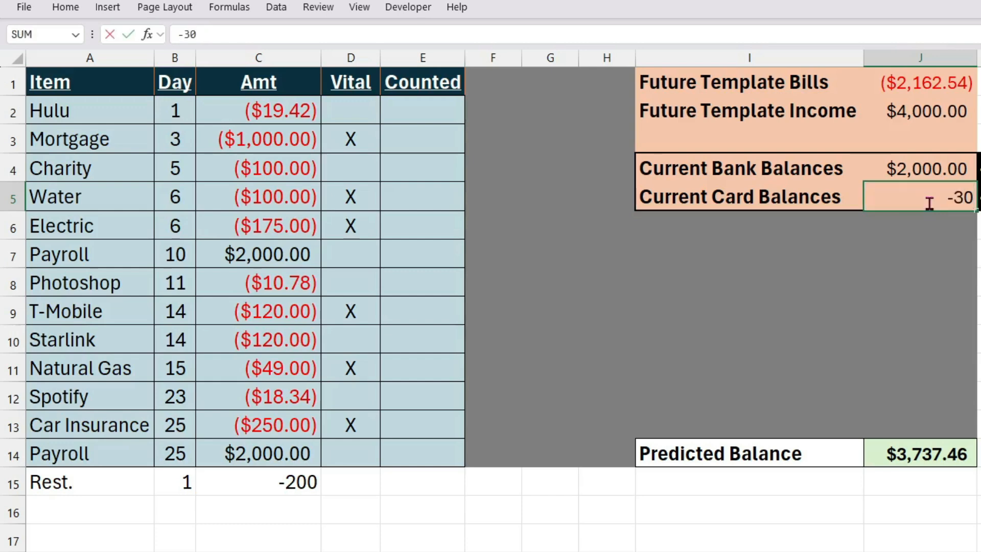
pyautogui.press('Return')
# Step: Mark the Rest. expense as counted with an X in E15 and check the Predicted Balance
pyautogui.click(393, 480)
pyautogui.click(377, 480)
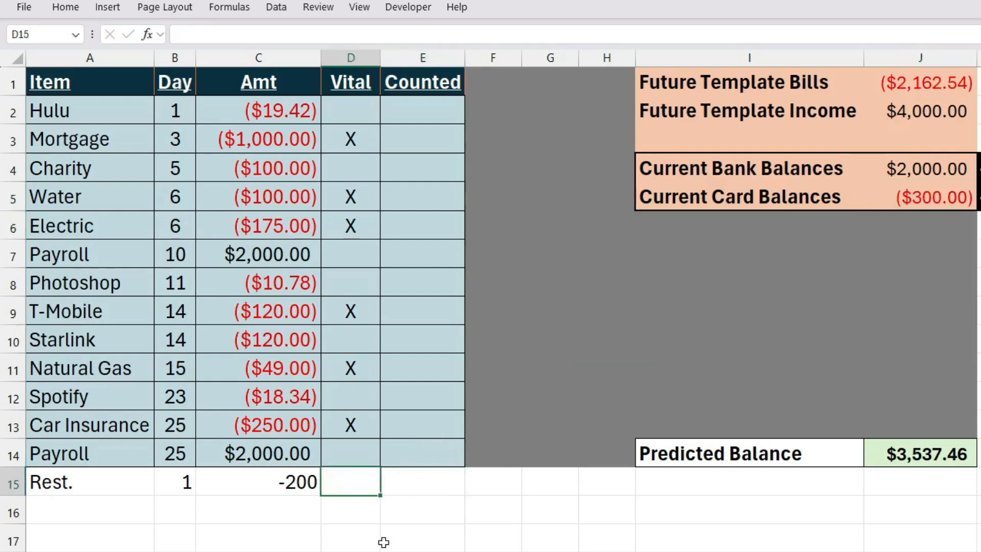
pyautogui.write('X')
pyautogui.press('Escape')
pyautogui.click(438, 489)
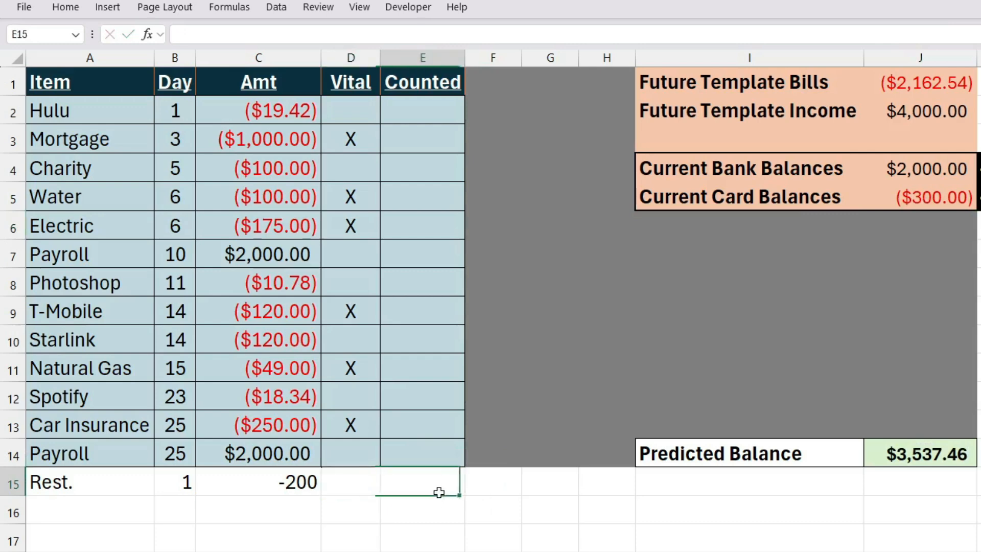
pyautogui.write('X')
pyautogui.press('Return')
pyautogui.click(923, 463)
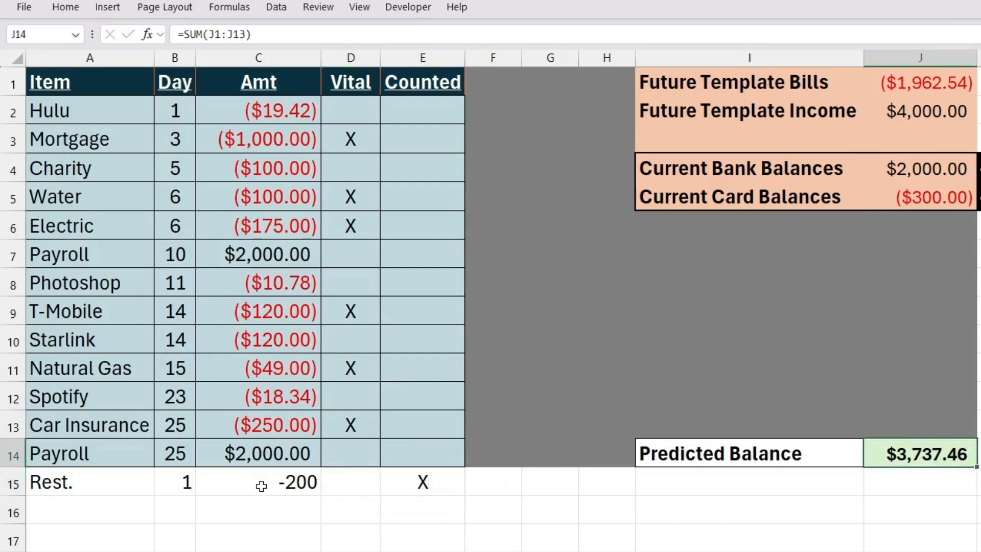
# Step: Clear the Rest. expense entry from A15:E15
pyautogui.click(253, 484)
pyautogui.moveTo(37, 480); pyautogui.dragTo(396, 469)
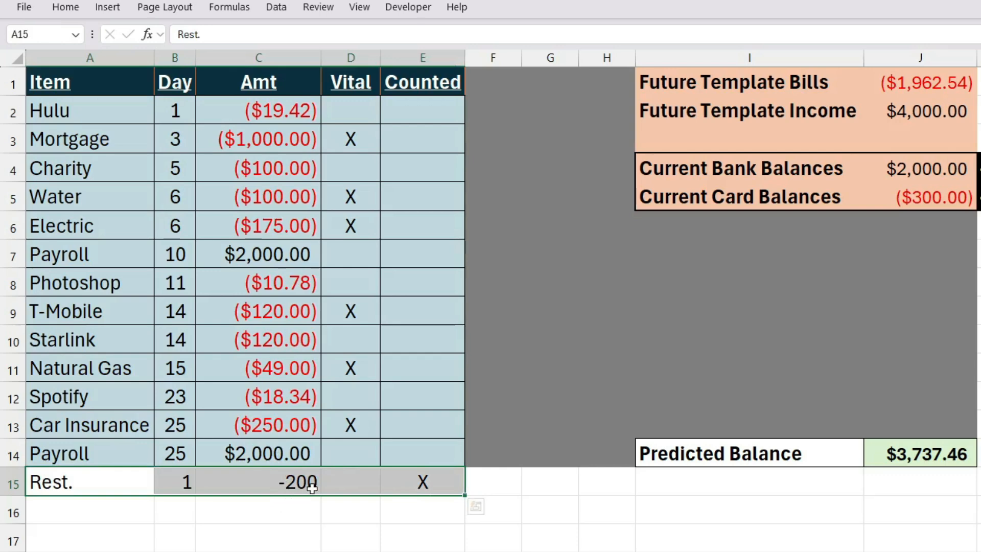
pyautogui.click(266, 550)
pyautogui.moveTo(81, 483); pyautogui.dragTo(404, 473)
pyautogui.press('Delete')
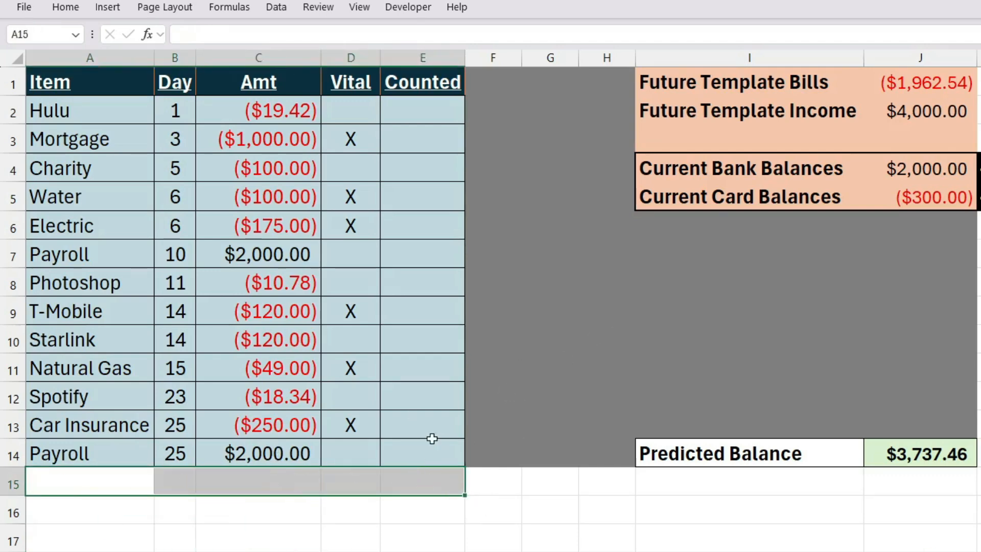
# Step: Check the card balance in J5 and enter a Restaurant expense in row 15 with day 1 and amount -200
pyautogui.click(962, 206)
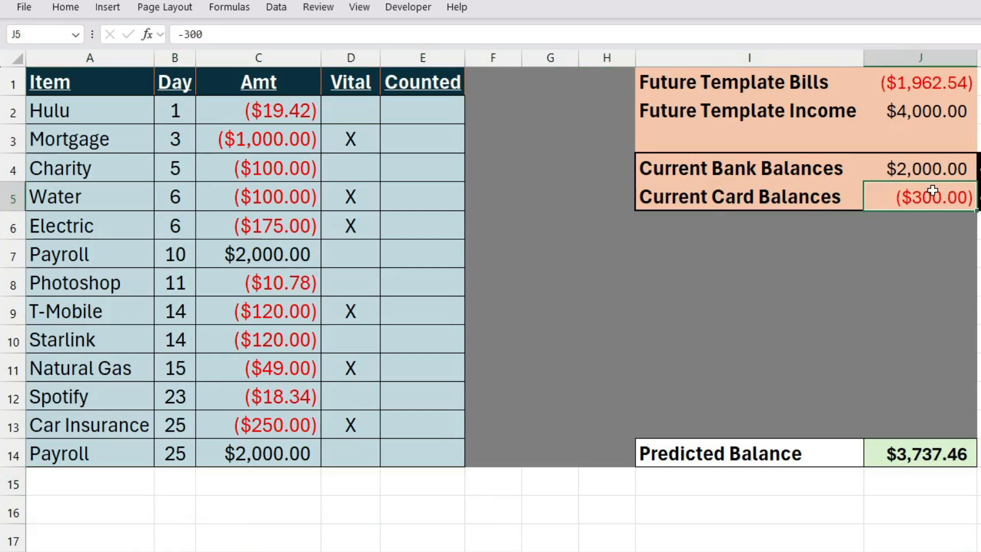
pyautogui.click(59, 485)
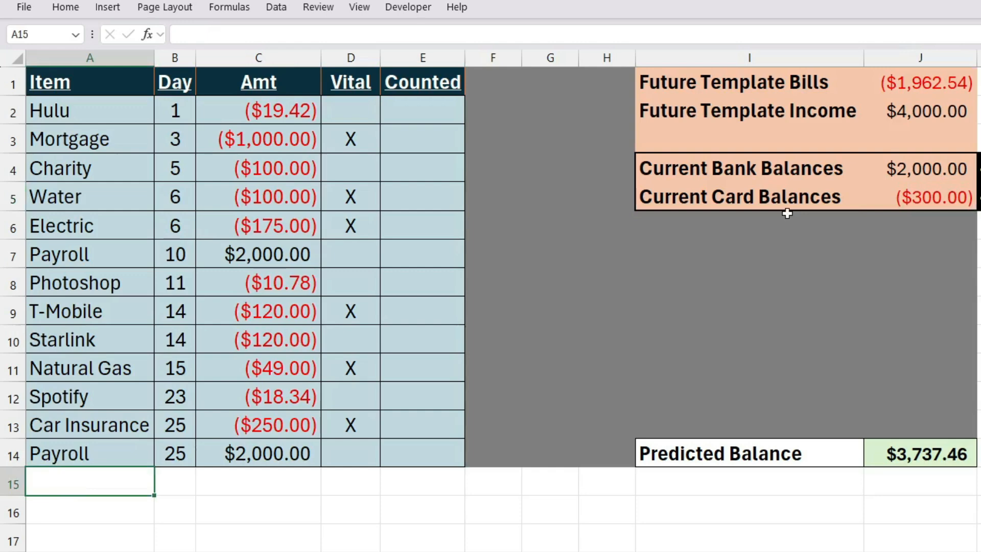
pyautogui.write('Restaurant')
pyautogui.press('Tab')
pyautogui.write('1')
pyautogui.press('Tab')
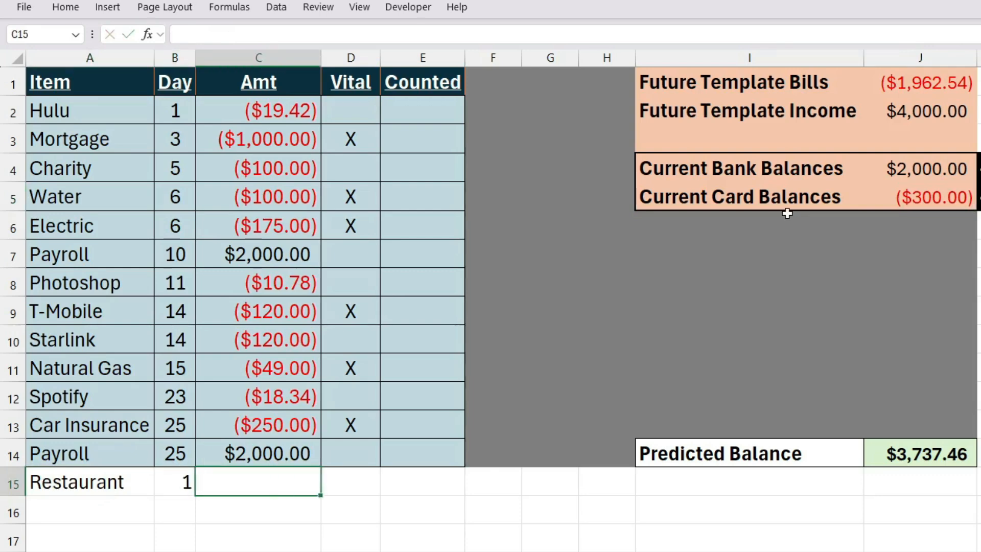
pyautogui.write('-200')
pyautogui.press('Tab')
# Step: Mark the Restaurant expense as counted with an x in E15
pyautogui.press('Tab')
pyautogui.write('x')
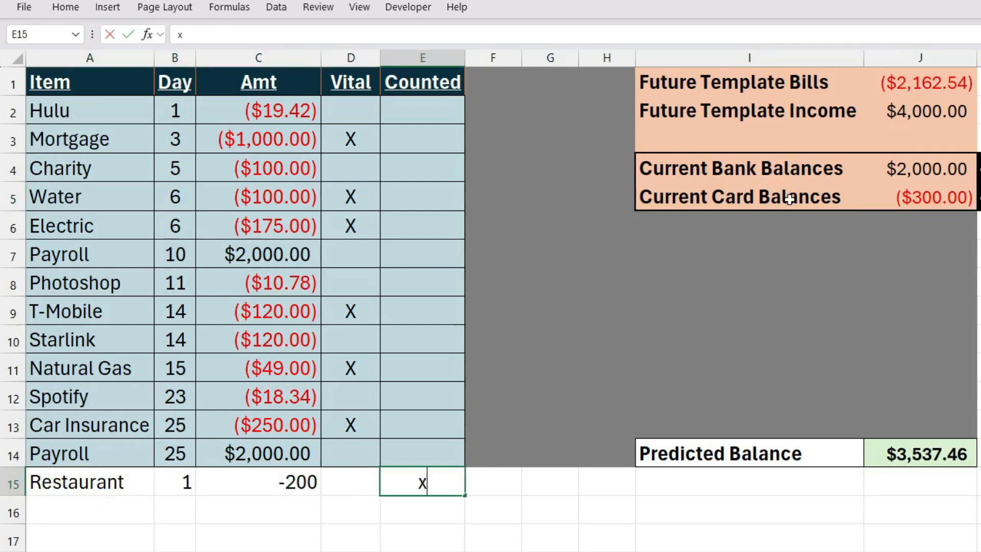
pyautogui.click(422, 551)
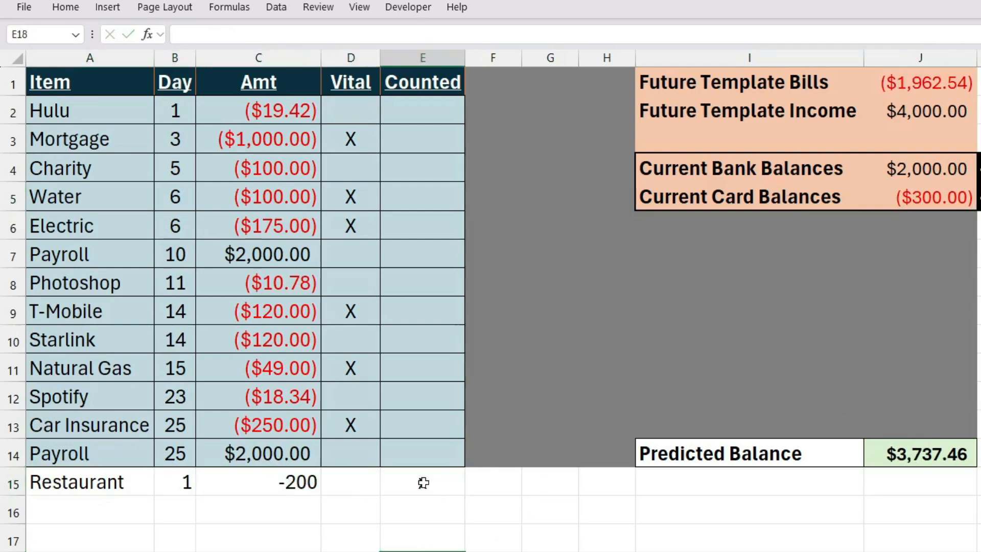
pyautogui.click(440, 485)
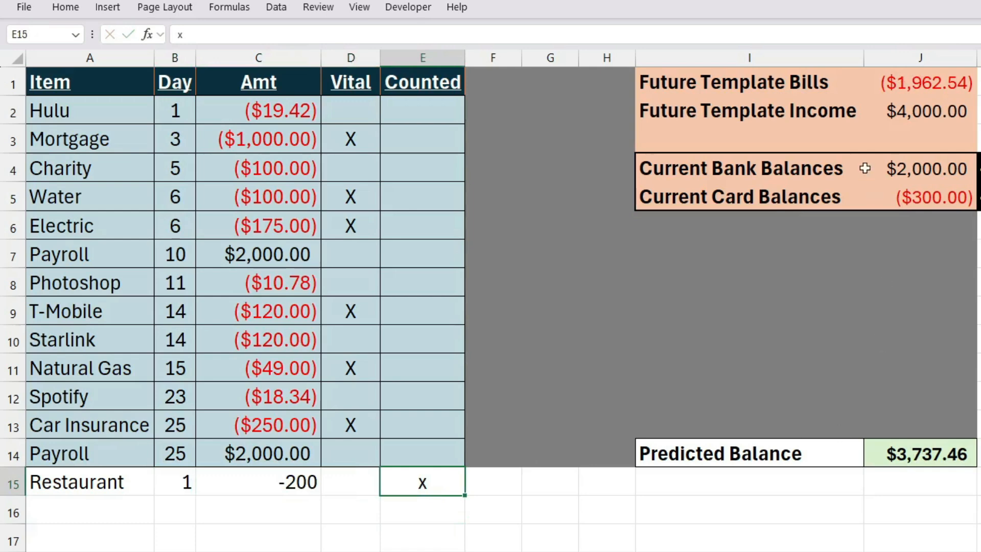
# Step: Remove the counted mark from the Restaurant expense in E15 and check the Predicted Balance formula
pyautogui.click(930, 204)
pyautogui.click(422, 493)
pyautogui.press('Delete')
pyautogui.click(869, 452)
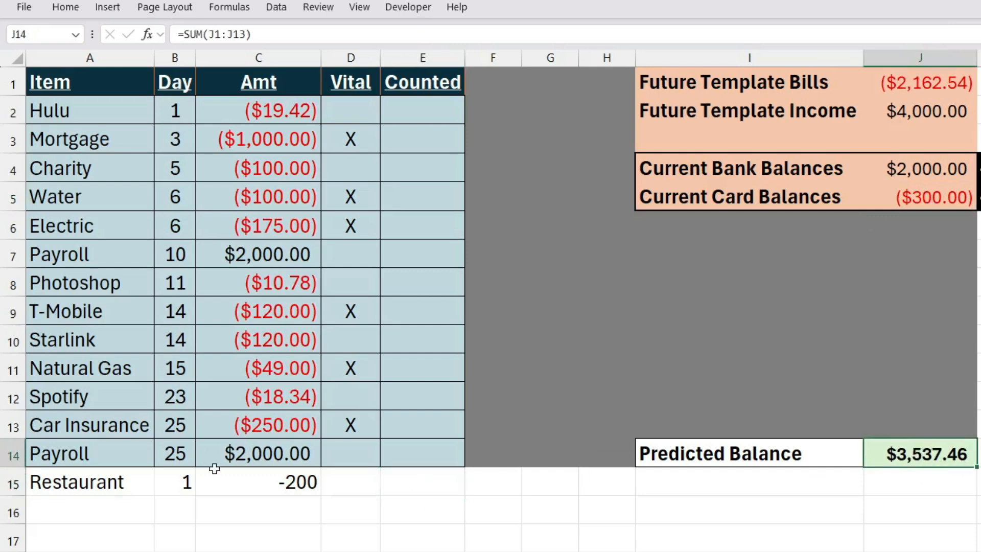
# Step: Compare with the card balance in J5 and mark the Restaurant expense as counted again with an X in E15
pyautogui.click(425, 482)
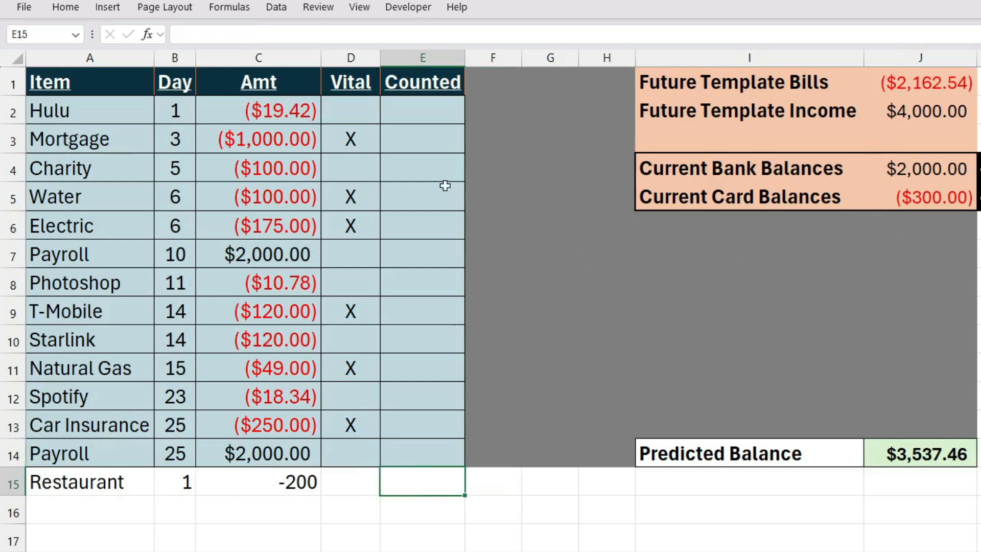
pyautogui.click(945, 207)
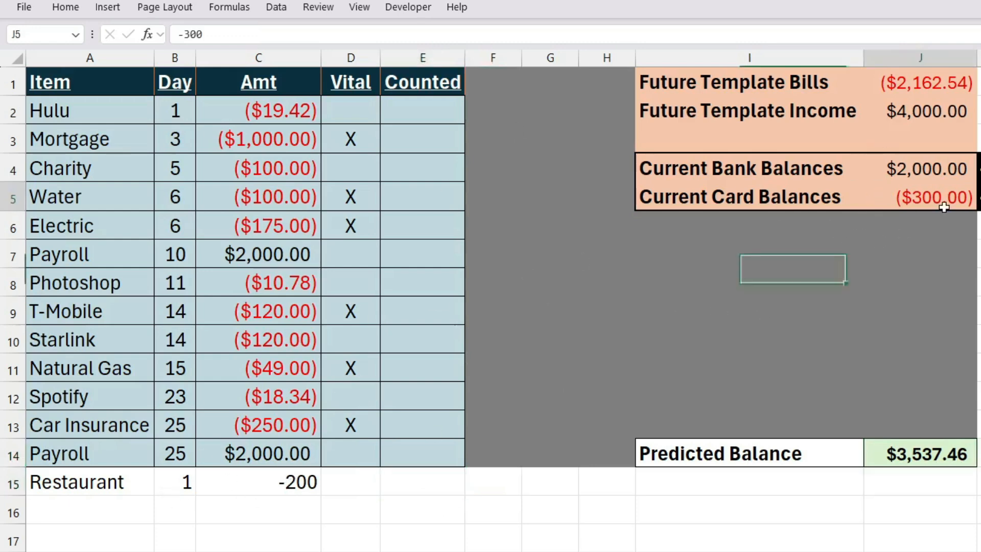
pyautogui.click(426, 481)
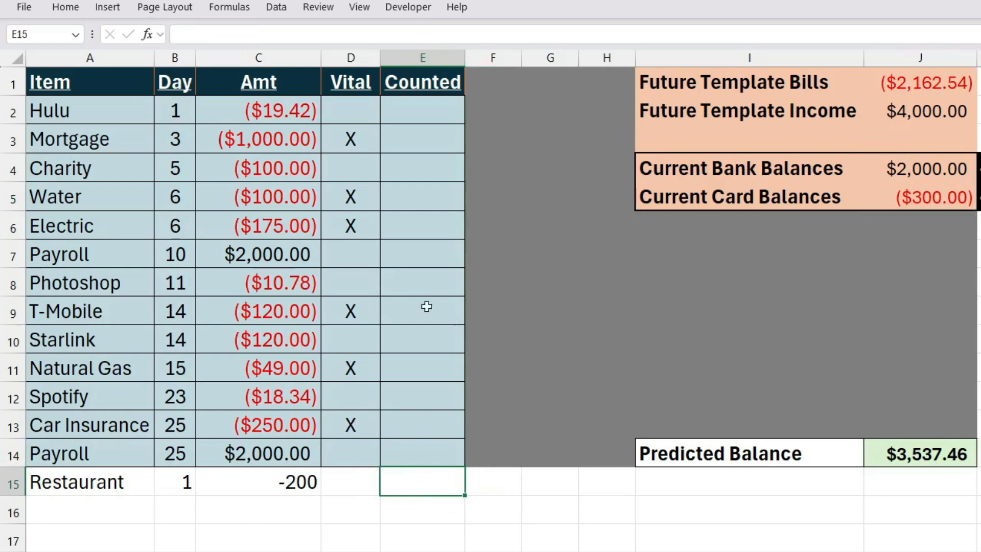
pyautogui.write('X')
pyautogui.click(440, 551)
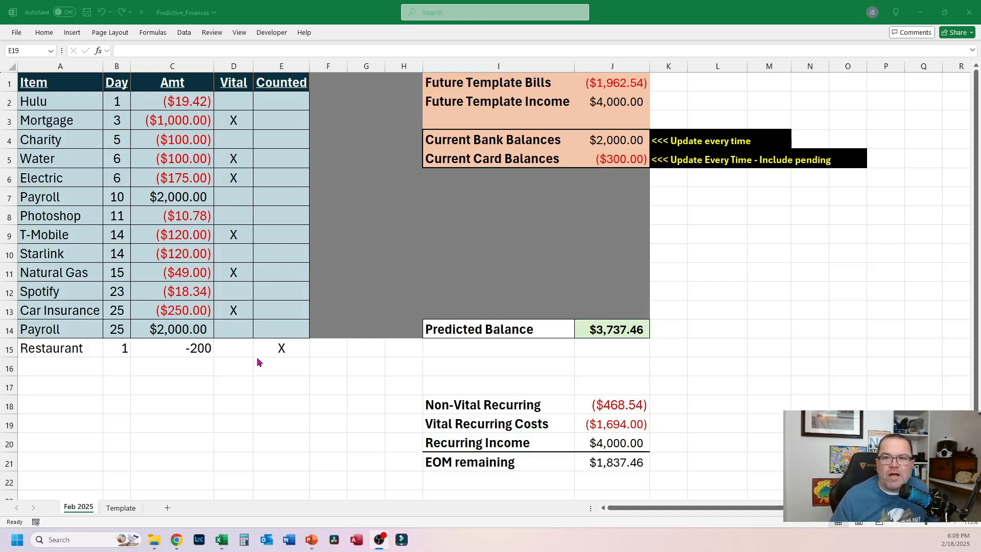
# Step: Create a copy of the Template sheet in the same workbook, placed before the Feb 2025 sheet
pyautogui.click(121, 508)
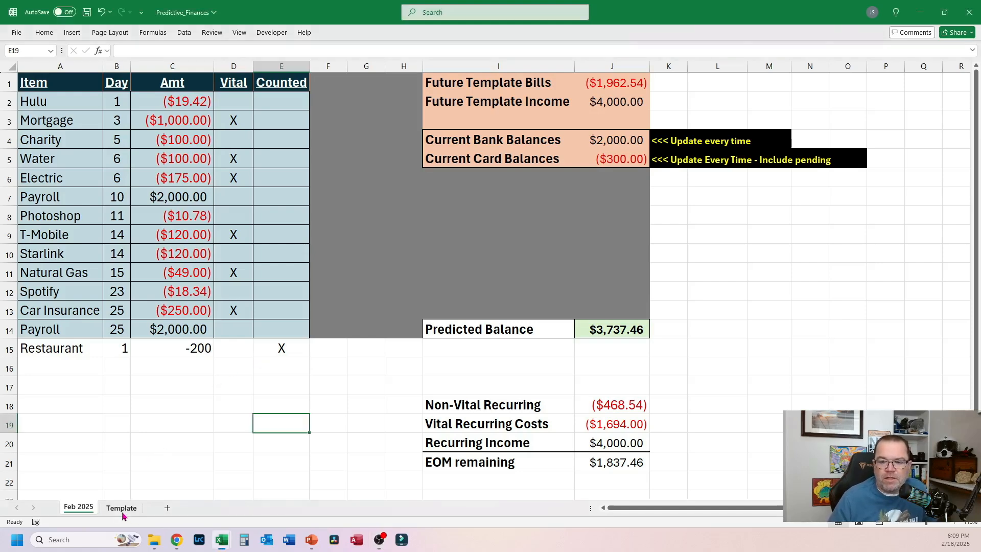
pyautogui.rightClick(126, 512)
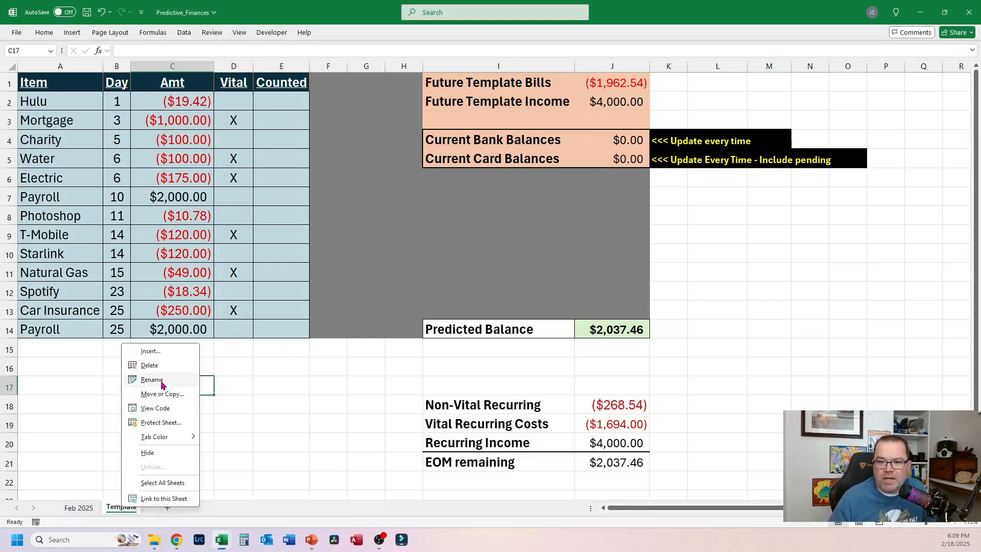
pyautogui.click(170, 397)
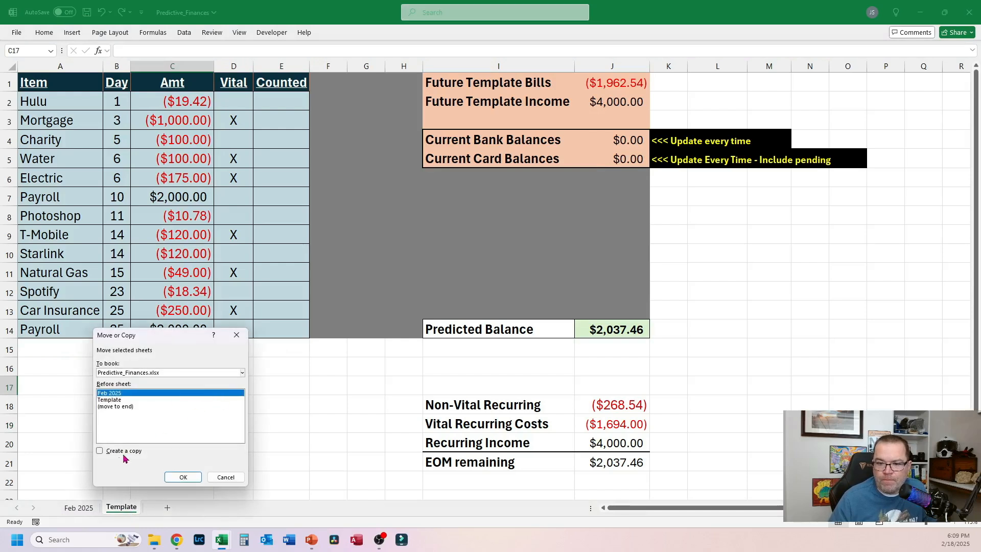
pyautogui.click(100, 451)
pyautogui.click(183, 477)
pyautogui.rightClick(84, 507)
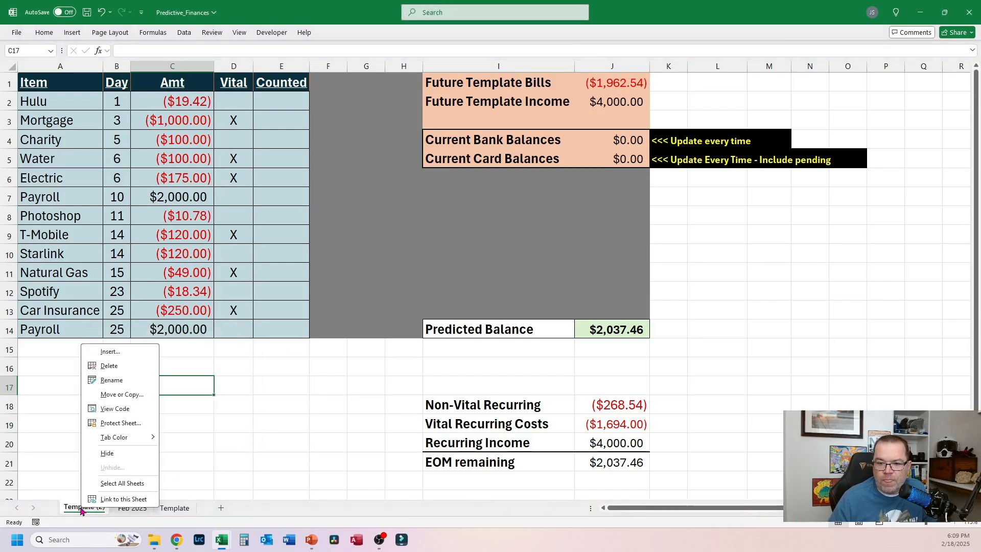
pyautogui.click(220, 467)
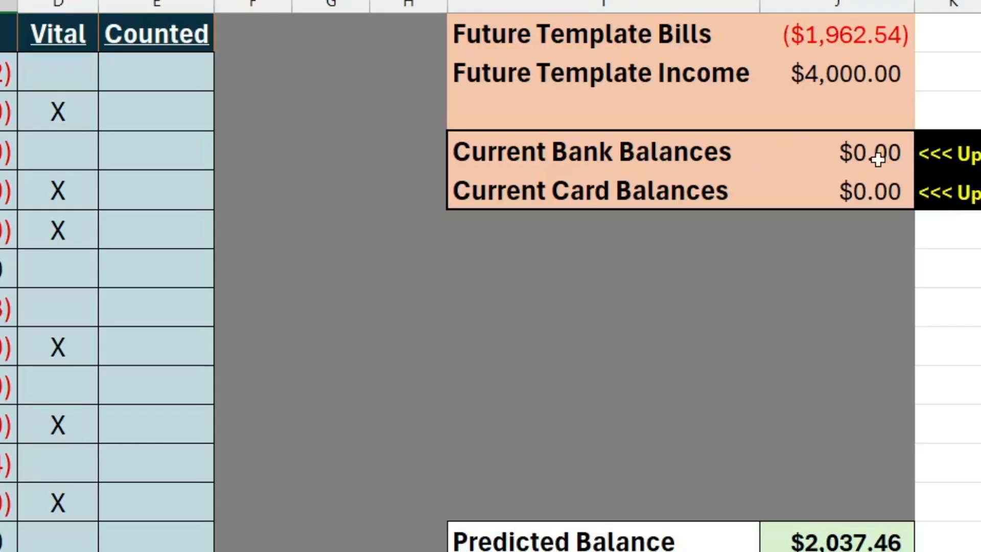
# Step: On the new Template copy, set Current Bank Balances in J4 to 2500 and Current Card Balances in J5 to -1500
pyautogui.click(881, 158)
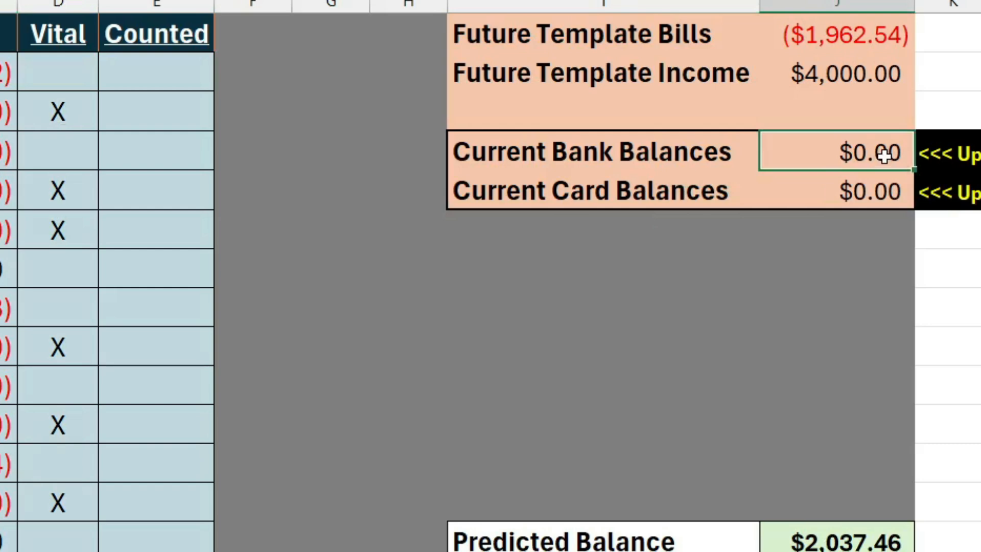
pyautogui.write('2500')
pyautogui.press('Return')
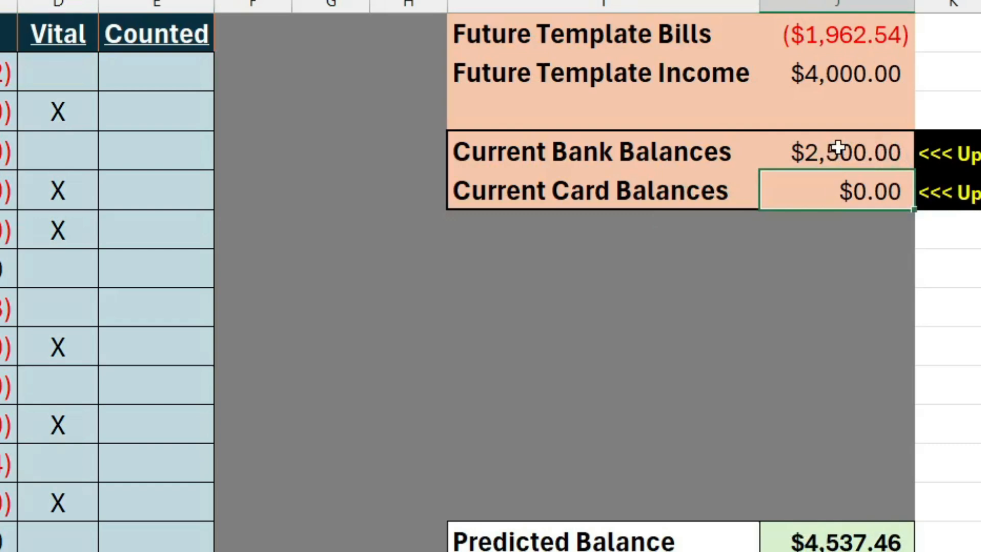
pyautogui.write('-1500')
pyautogui.press('Return')
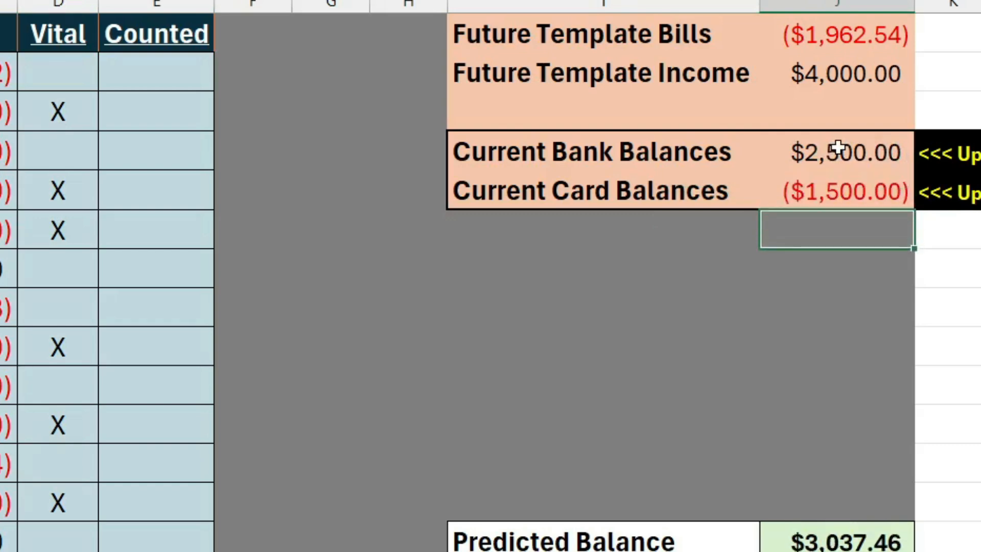
# Step: Mark the items from Hulu to the day 10 Payroll as counted by entering X in E2:E7
pyautogui.click(152, 72)
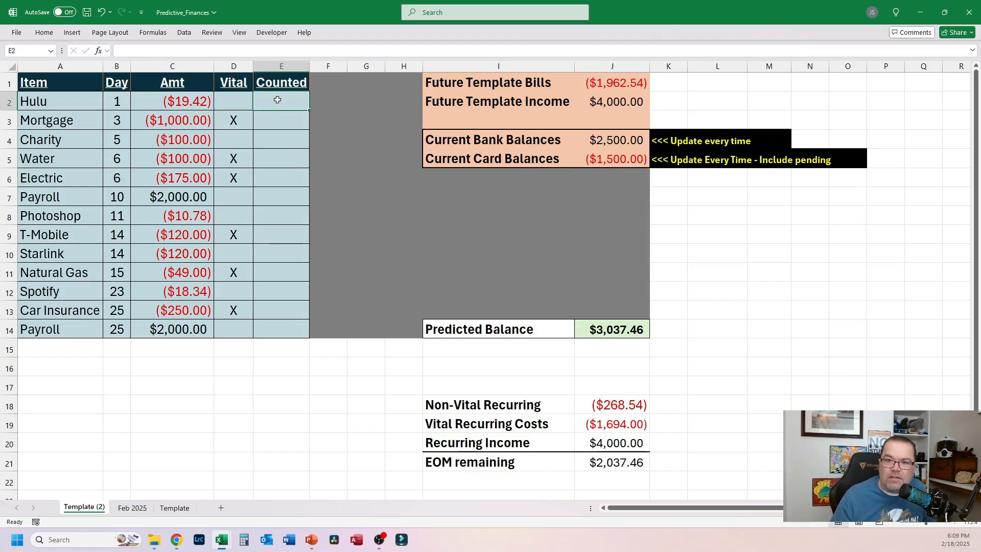
pyautogui.write('X')
pyautogui.click(283, 120)
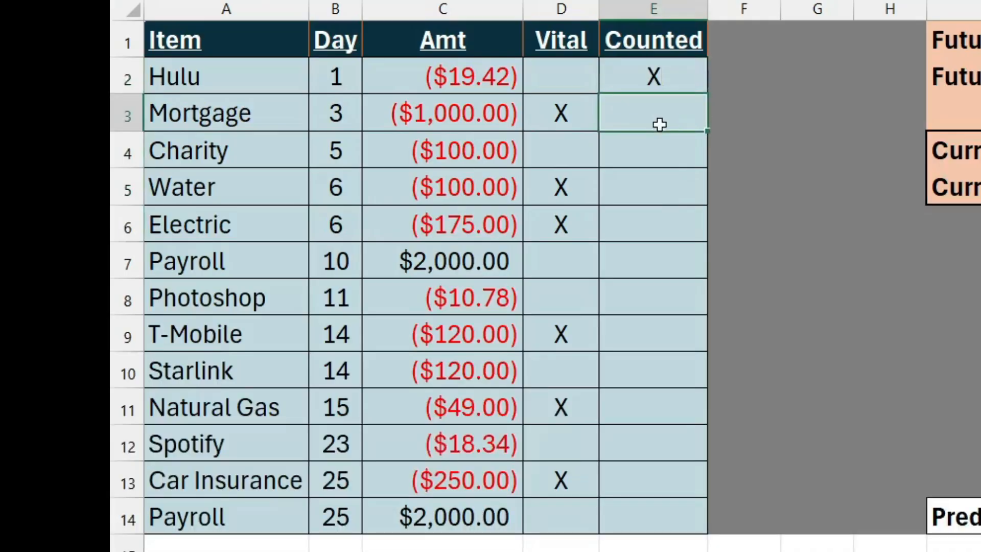
pyautogui.write('X')
pyautogui.click(286, 137)
pyautogui.write('X')
pyautogui.click(669, 184)
pyautogui.write('X')
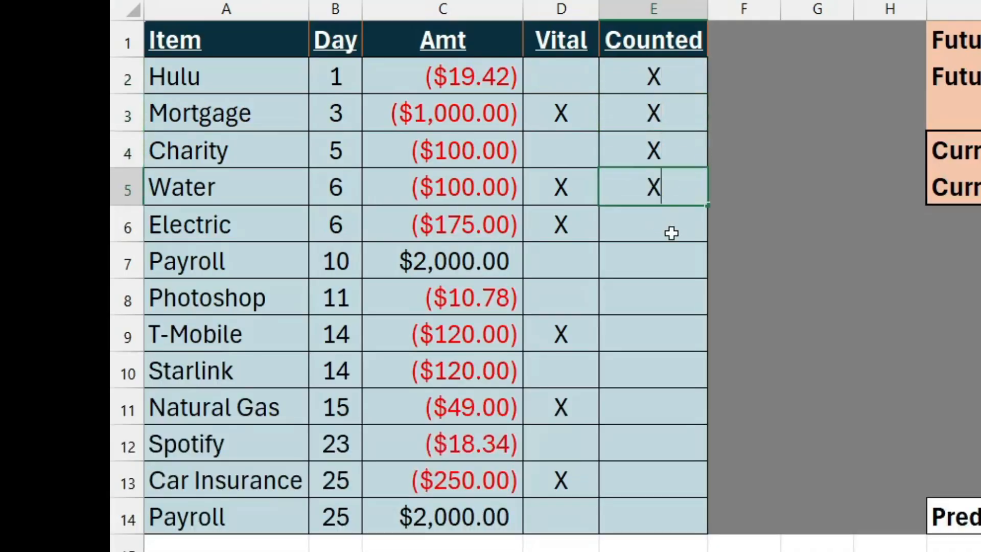
pyautogui.click(670, 232)
pyautogui.write('X')
pyautogui.click(660, 261)
pyautogui.write('X')
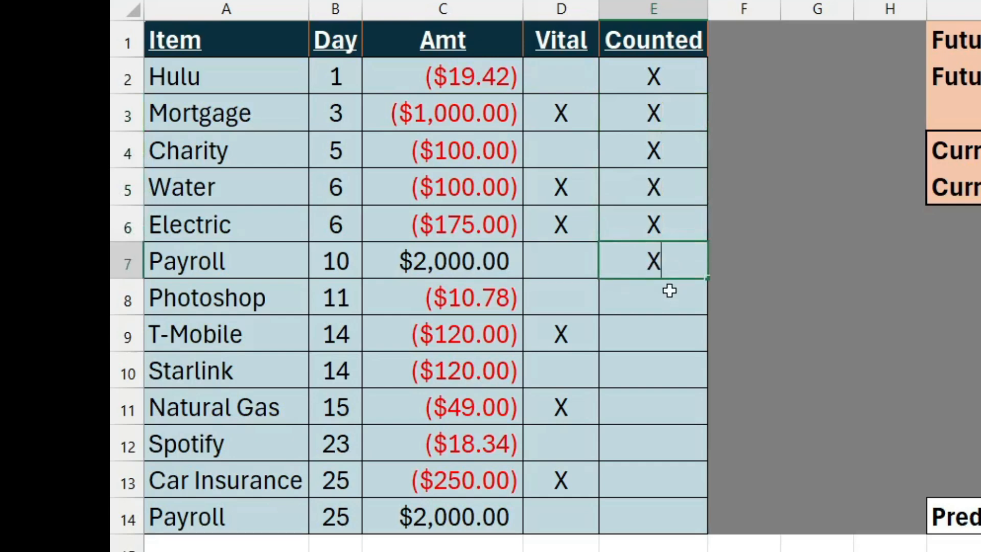
# Step: Mark Photoshop, T-Mobile, Starlink and Natural Gas as counted by entering X in E8:E11
pyautogui.click(667, 292)
pyautogui.write('X')
pyautogui.click(668, 338)
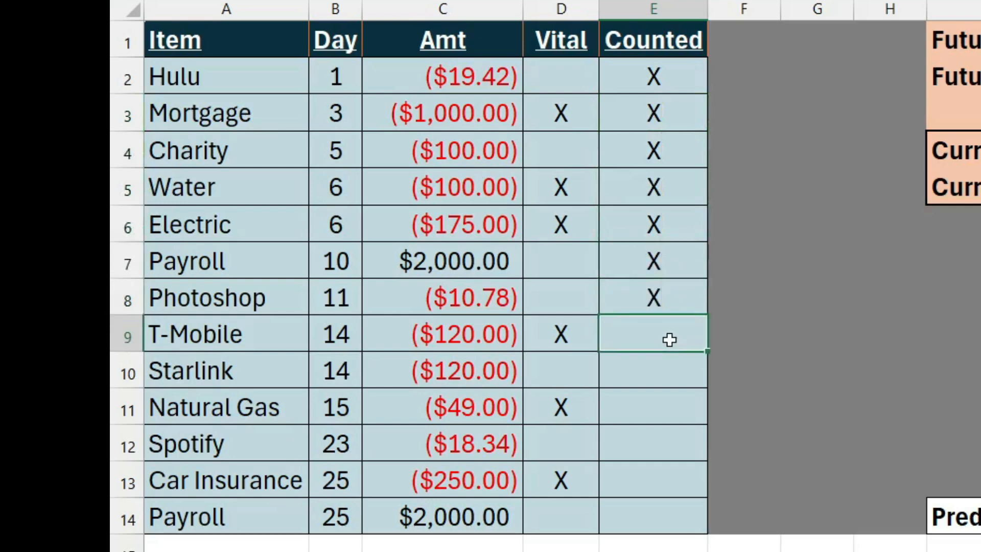
pyautogui.write('X')
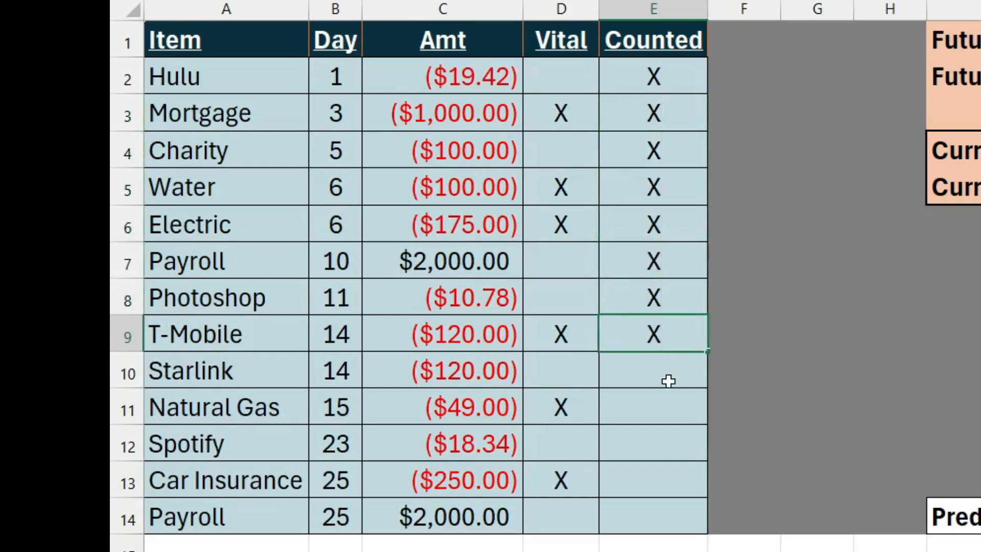
pyautogui.click(660, 372)
pyautogui.write('X')
pyautogui.click(659, 411)
pyautogui.write('X')
pyautogui.click(687, 466)
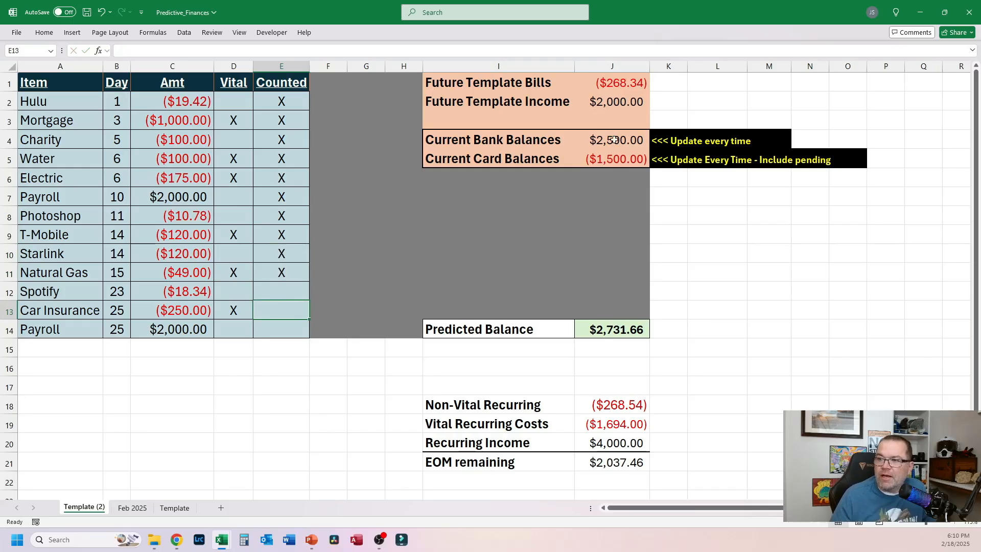
# Step: Review the current bank balance against the counted marks in E2:E11 and the uncounted Spotify and Car Insurance amounts
pyautogui.click(634, 145)
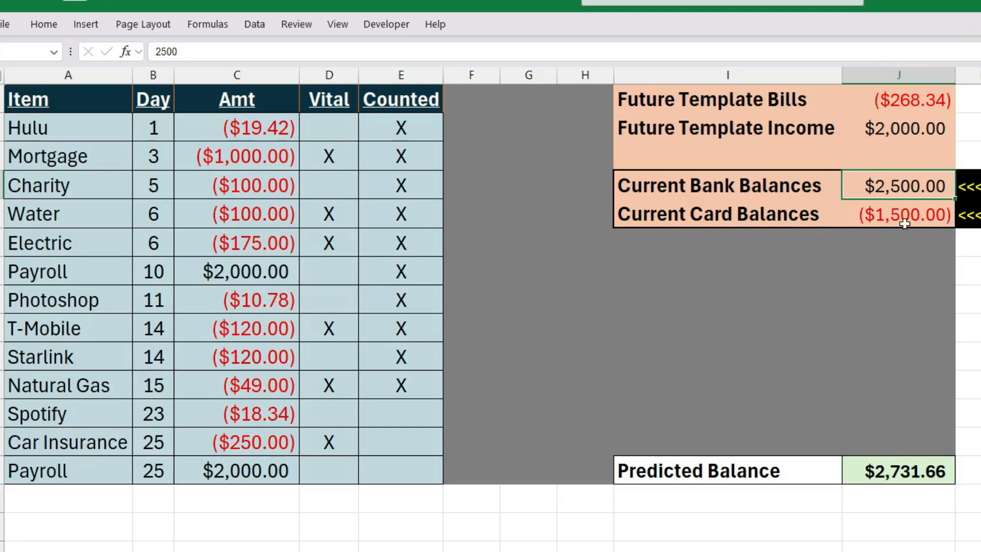
pyautogui.click(391, 124)
pyautogui.moveTo(391, 139); pyautogui.dragTo(391, 386)
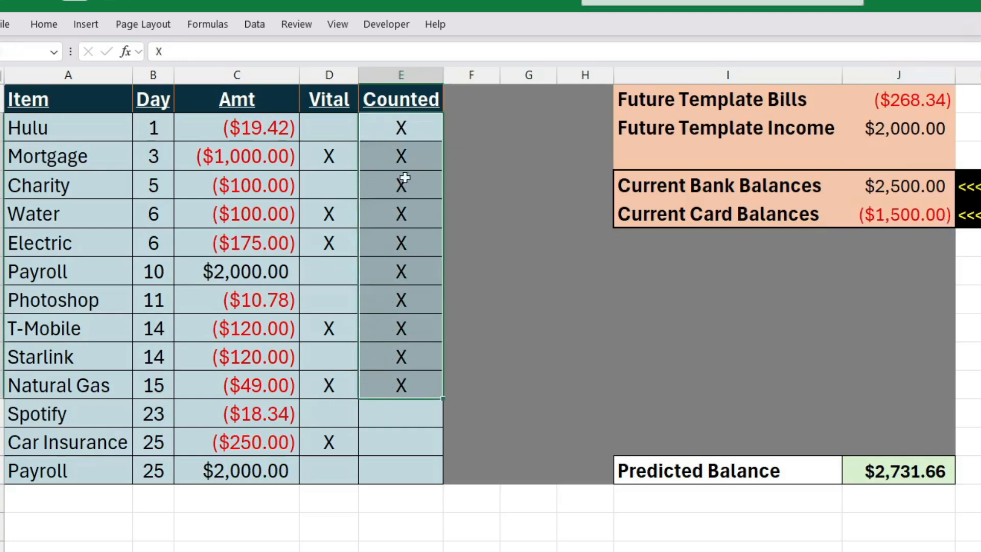
pyautogui.click(389, 410)
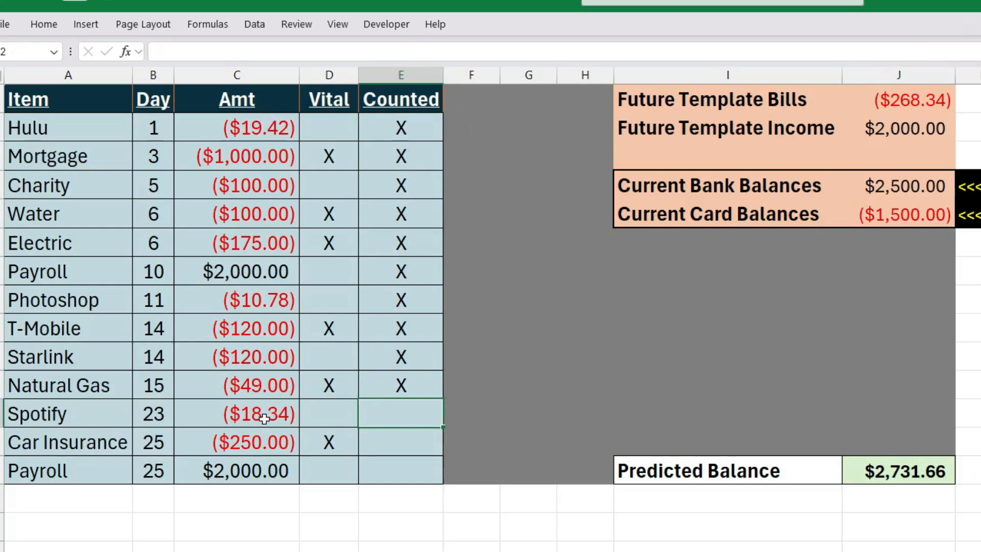
pyautogui.moveTo(257, 415); pyautogui.dragTo(255, 437)
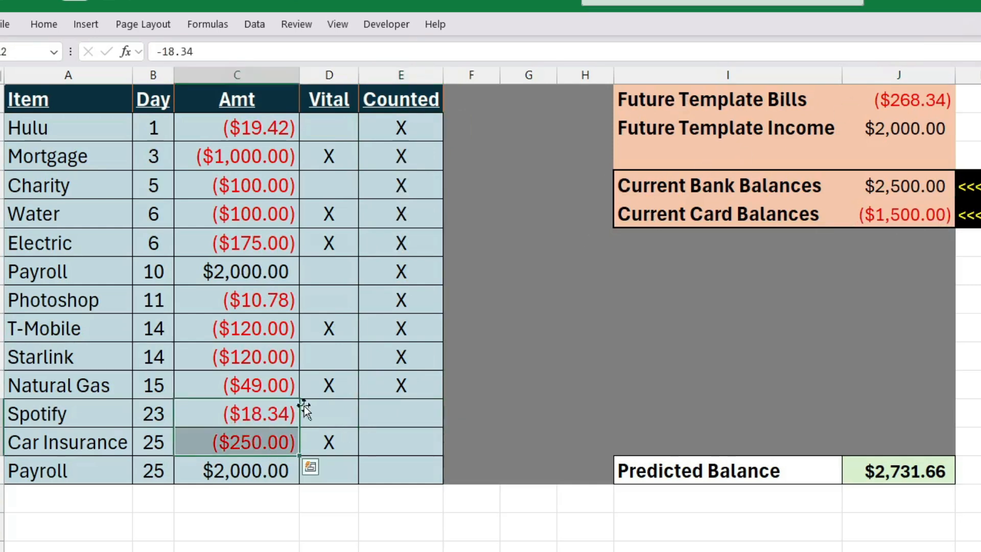
# Step: Compare the uncounted Payroll with the future bills and income in J1:J2, the current balances, and the Predicted Balance formula in J14
pyautogui.click(908, 132)
pyautogui.click(231, 478)
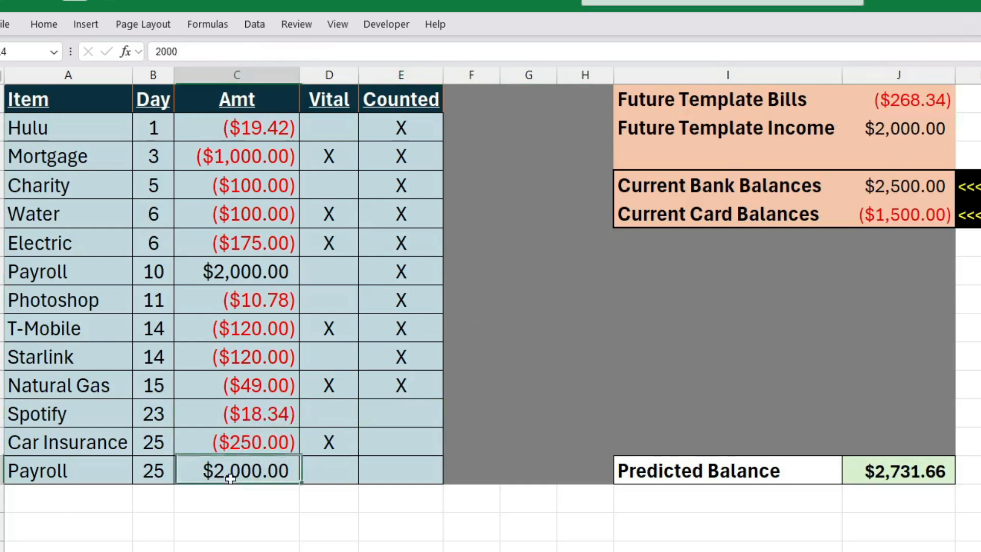
pyautogui.click(911, 114)
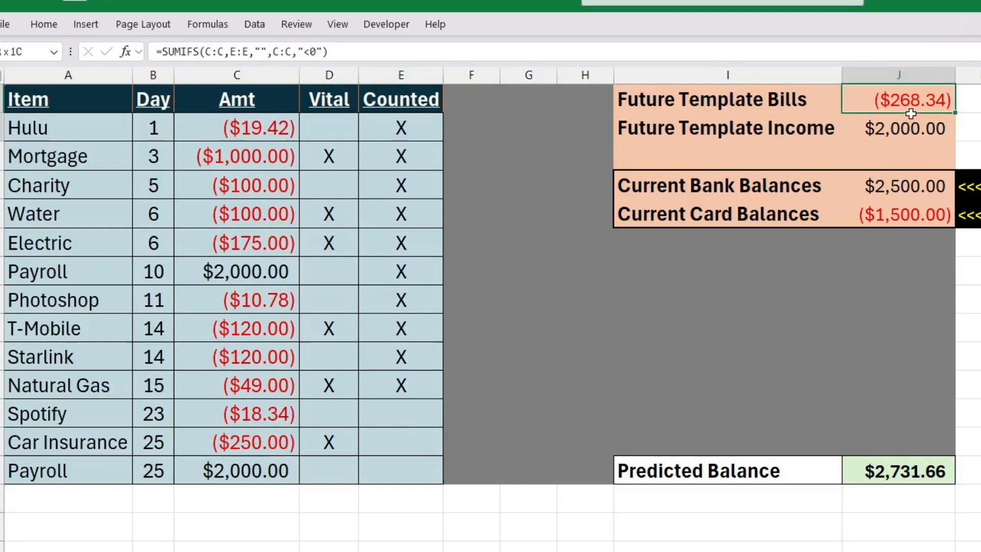
pyautogui.moveTo(911, 113); pyautogui.dragTo(902, 133)
pyautogui.click(898, 189)
pyautogui.click(901, 218)
pyautogui.click(911, 193)
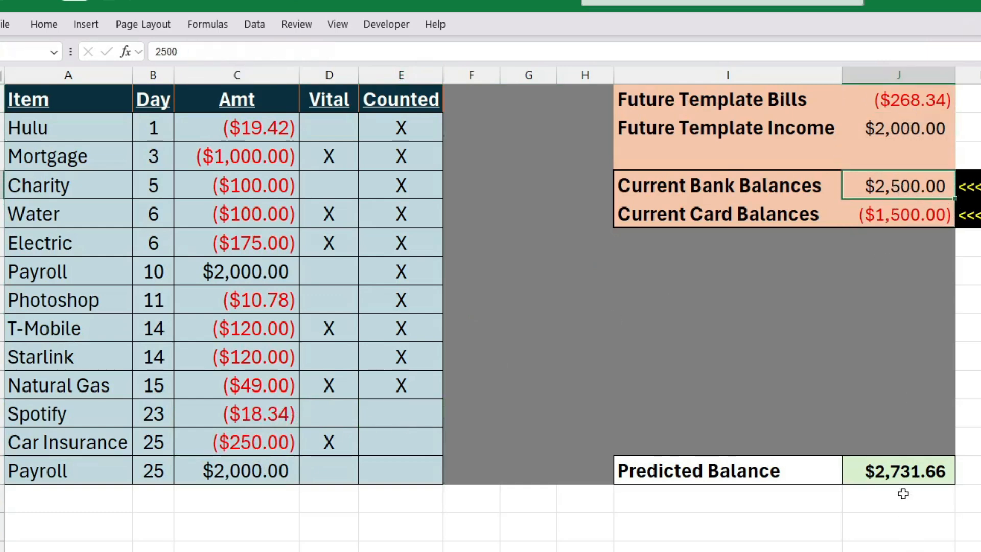
pyautogui.click(914, 471)
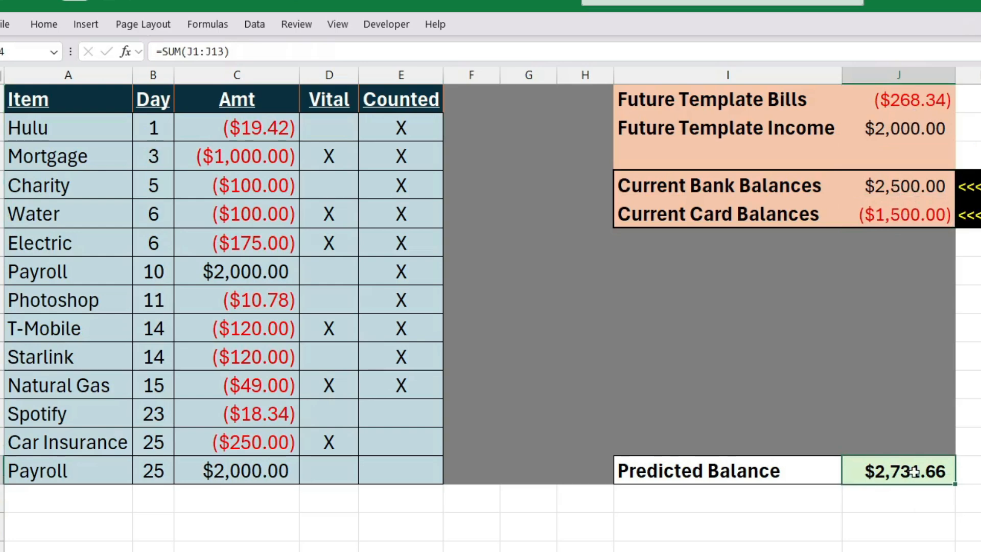
pyautogui.click(357, 546)
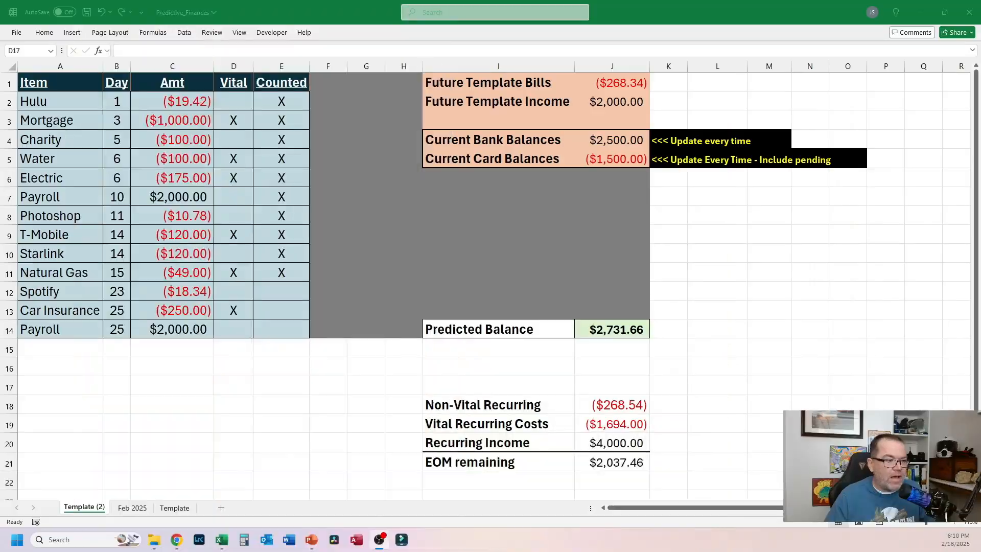
# Step: Add a Rest expense in row 15 with day 1 and amount -200, marked as counted with an X
pyautogui.click(68, 353)
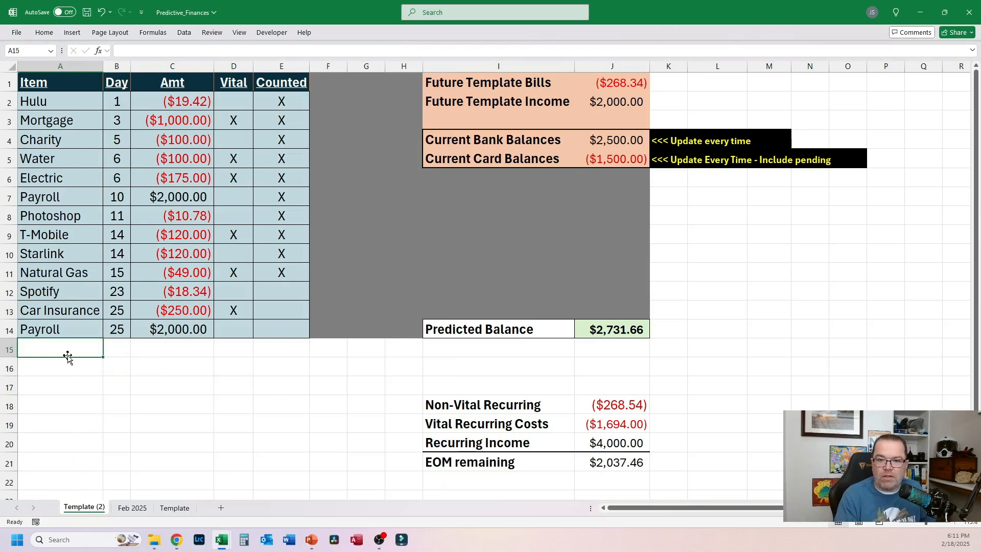
pyautogui.write('Res')
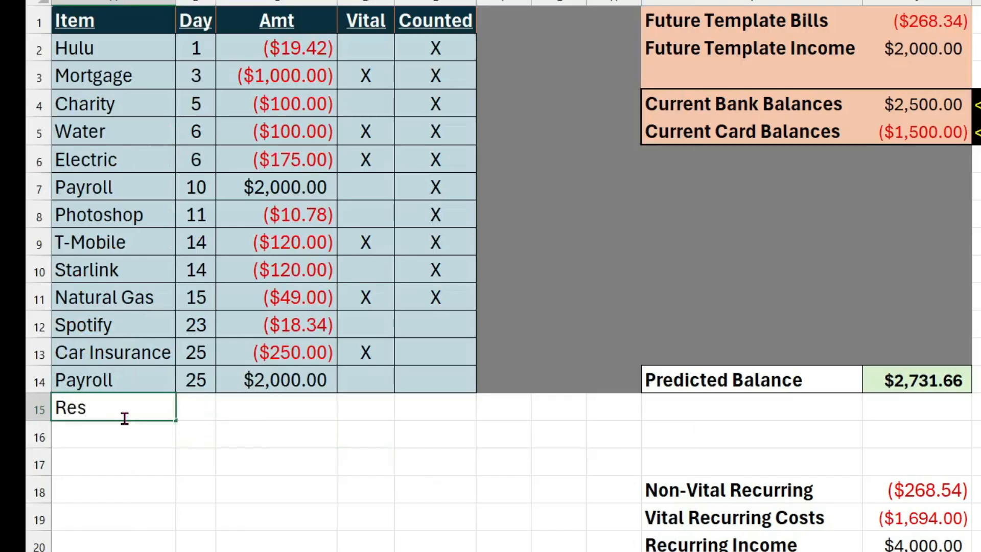
pyautogui.write('t')
pyautogui.press('Tab')
pyautogui.write('1')
pyautogui.press('Tab')
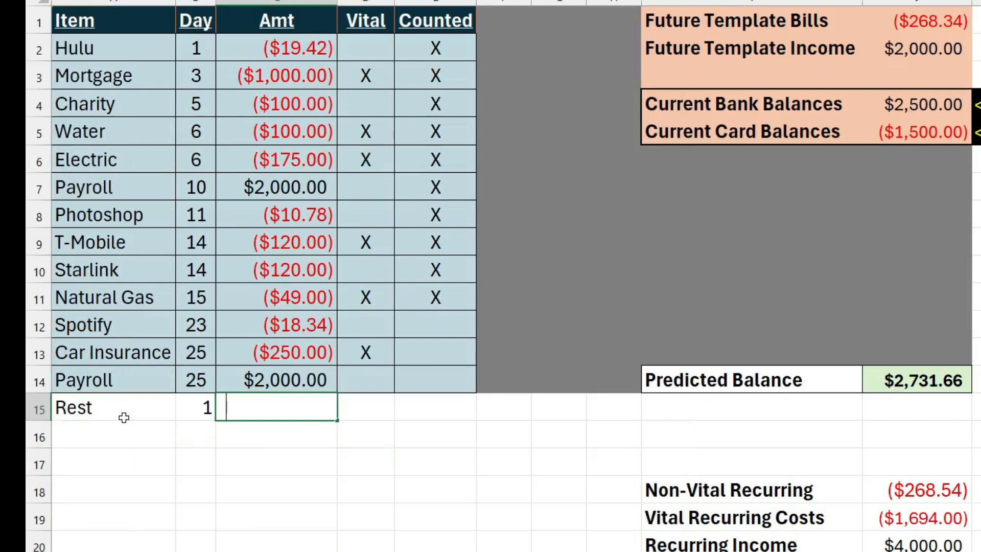
pyautogui.write('-200')
pyautogui.press('Tab')
pyautogui.press('Tab')
pyautogui.write('X')
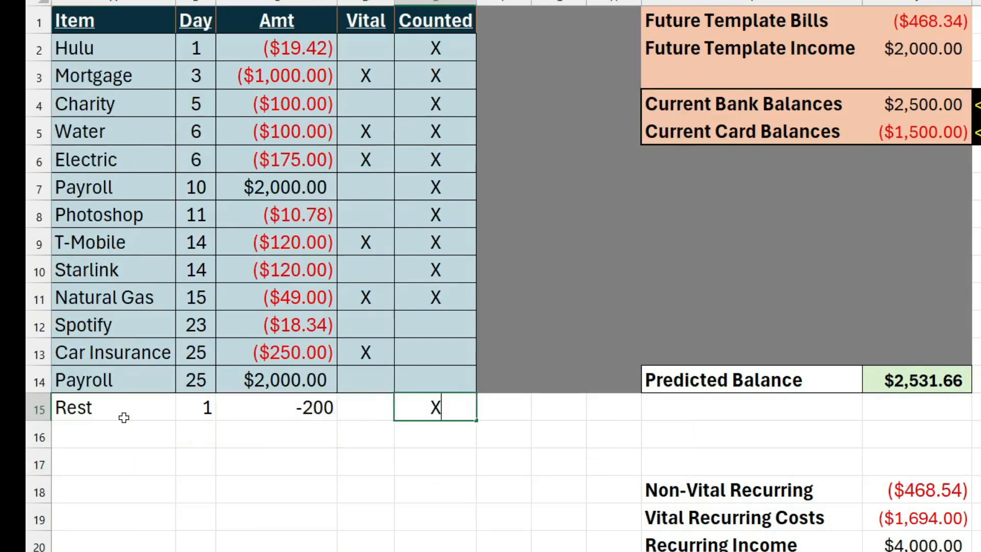
pyautogui.press('Return')
# Step: Add a second Rest expense in row 16 with day 8 and amount -100, marked as counted with an X
pyautogui.write('Rest')
pyautogui.press('Tab')
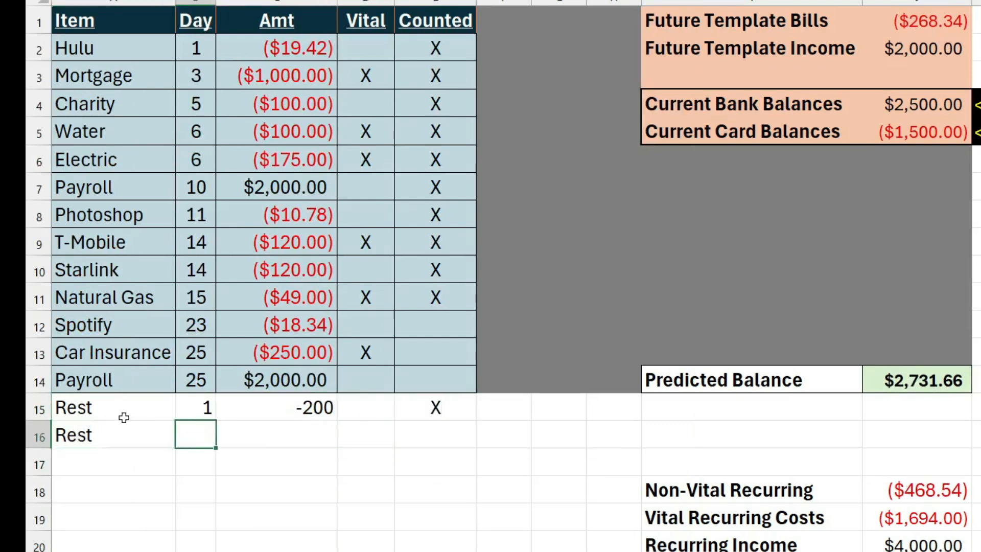
pyautogui.write('8')
pyautogui.press('Tab')
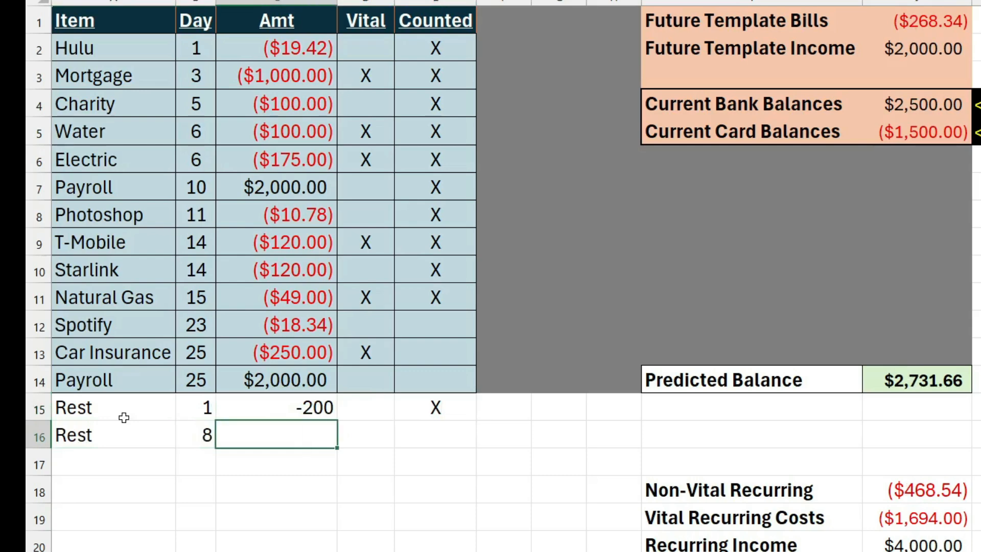
pyautogui.write('-100')
pyautogui.press('Tab')
pyautogui.press('Tab')
pyautogui.write('X')
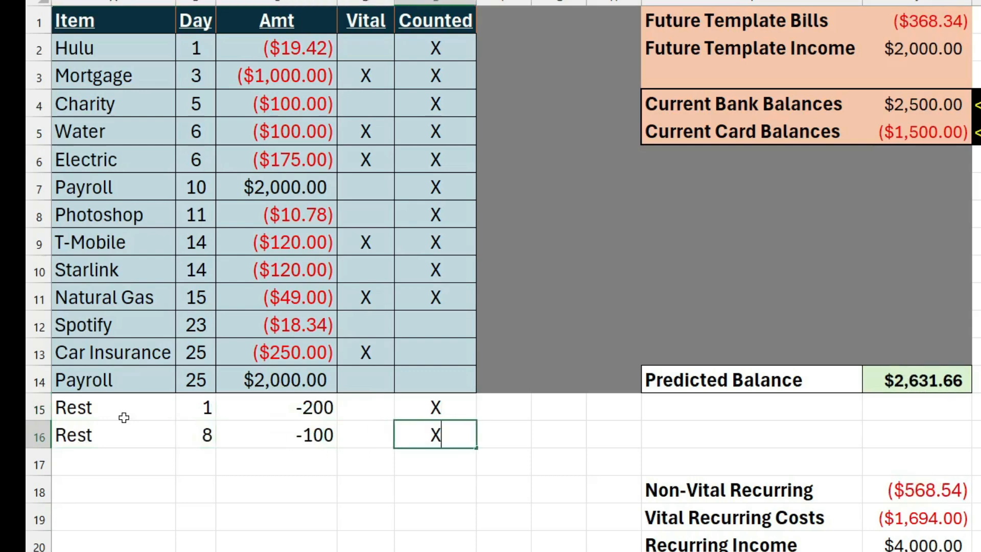
pyautogui.press('Return')
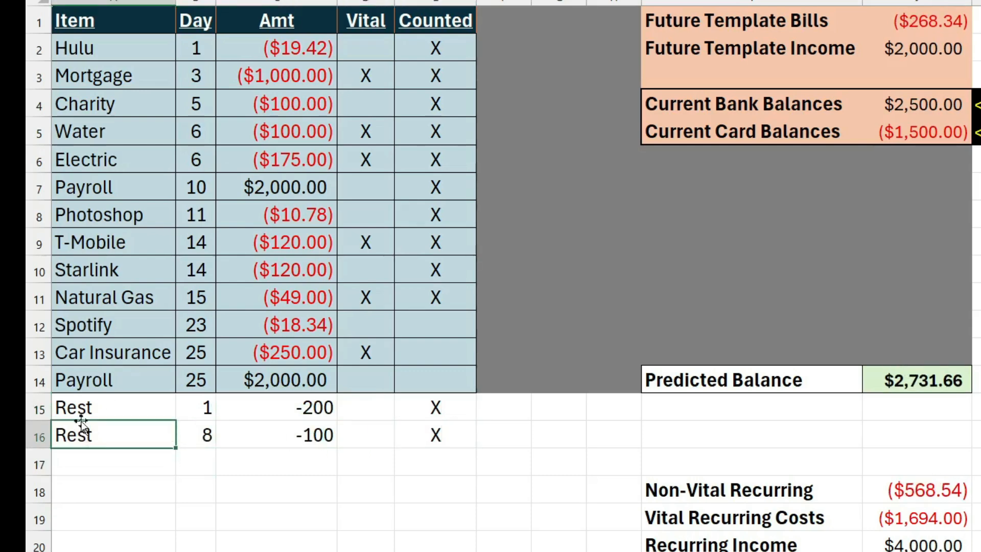
# Step: Clear both Rest expense entries from A15:E16
pyautogui.moveTo(87, 407); pyautogui.dragTo(437, 435)
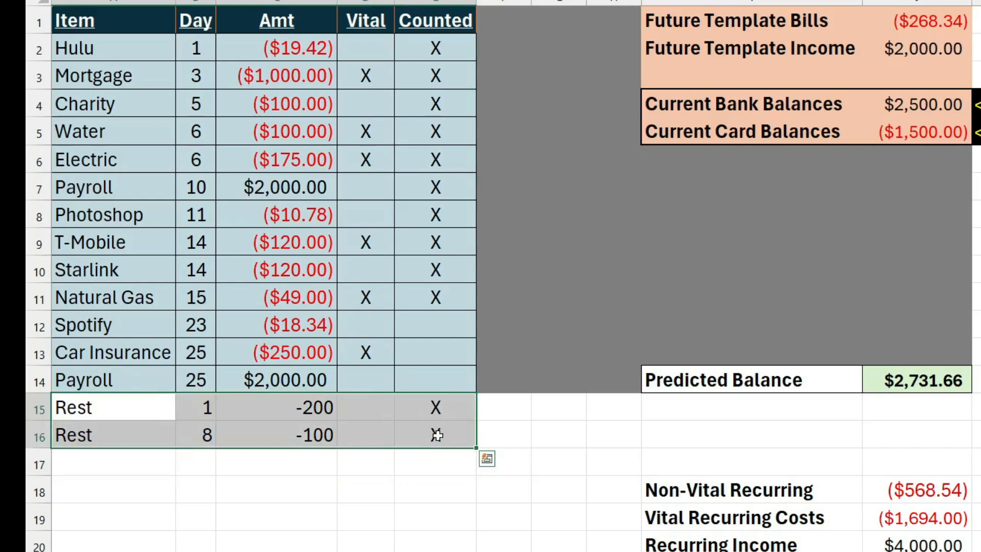
pyautogui.press('Delete')
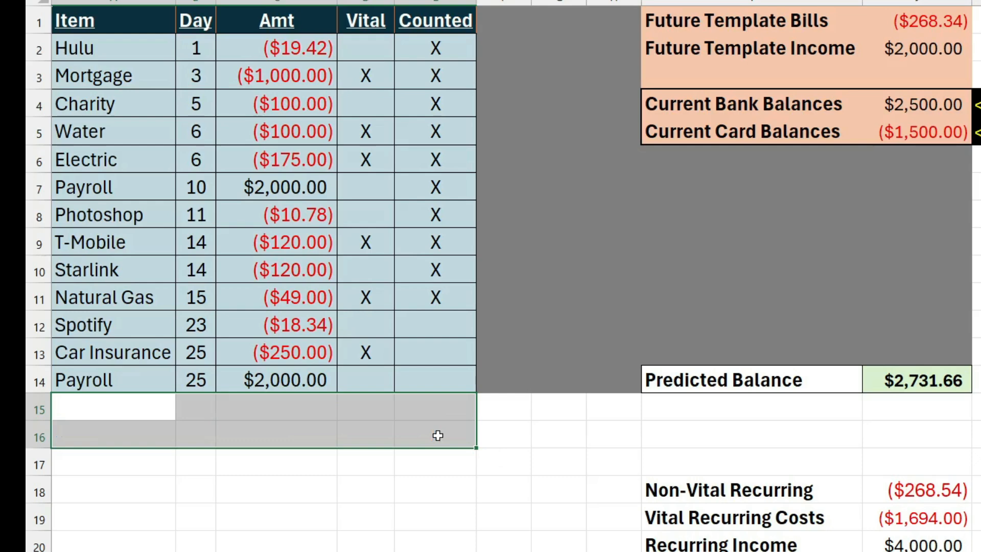
pyautogui.click(529, 437)
# Step: Review the future income and current bank balance, along with the uncounted Spotify, Car Insurance and Payroll rows
pyautogui.click(926, 51)
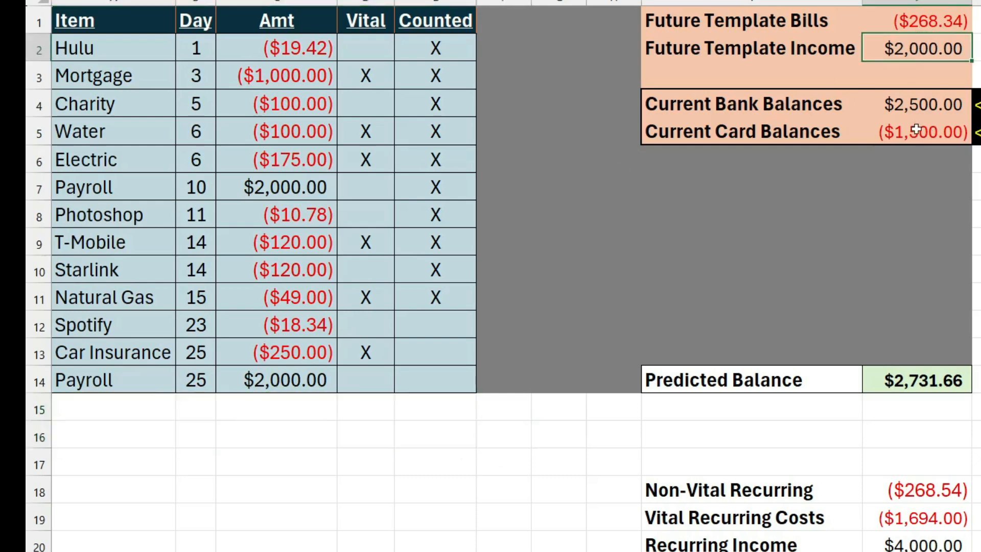
pyautogui.click(918, 104)
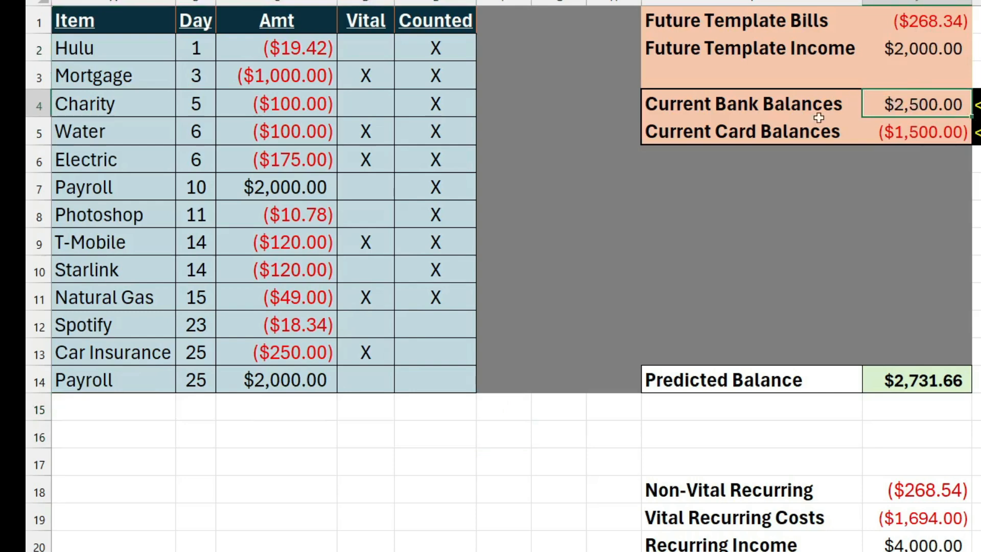
pyautogui.click(228, 392)
pyautogui.click(430, 323)
pyautogui.click(300, 322)
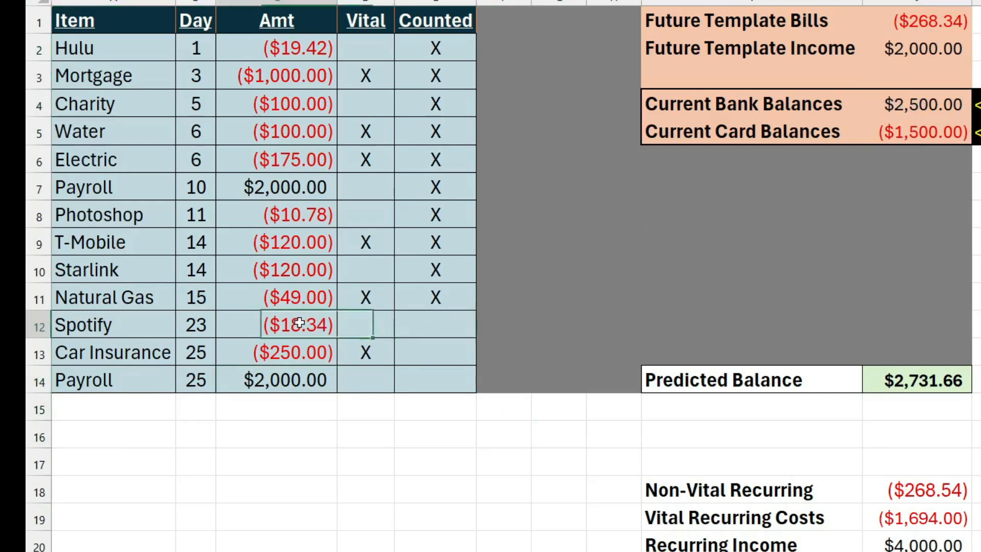
pyautogui.moveTo(108, 328); pyautogui.dragTo(428, 382)
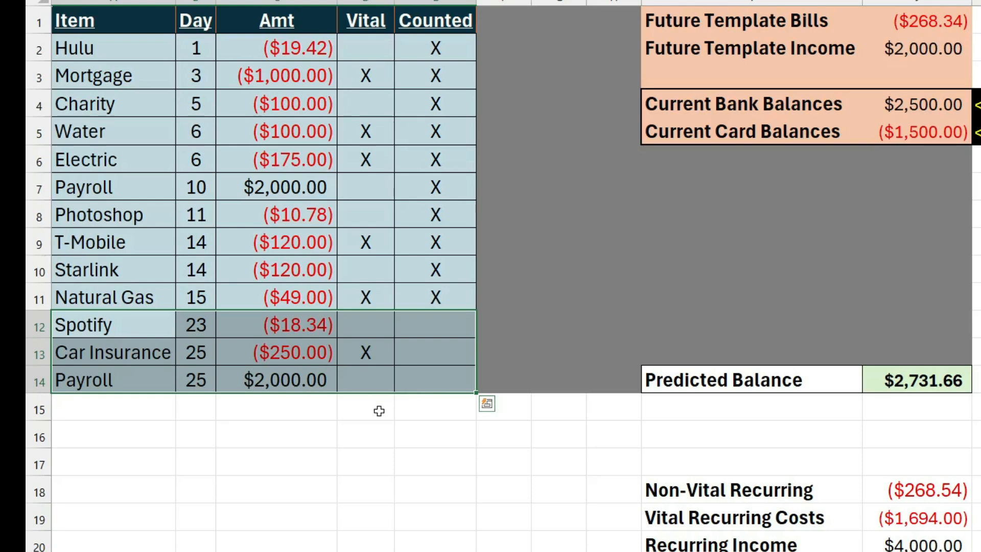
pyautogui.click(276, 516)
# Step: Add an E-Check expense in row 15 with day 25 and amount -1000, leaving Vital and Counted blank
pyautogui.click(109, 412)
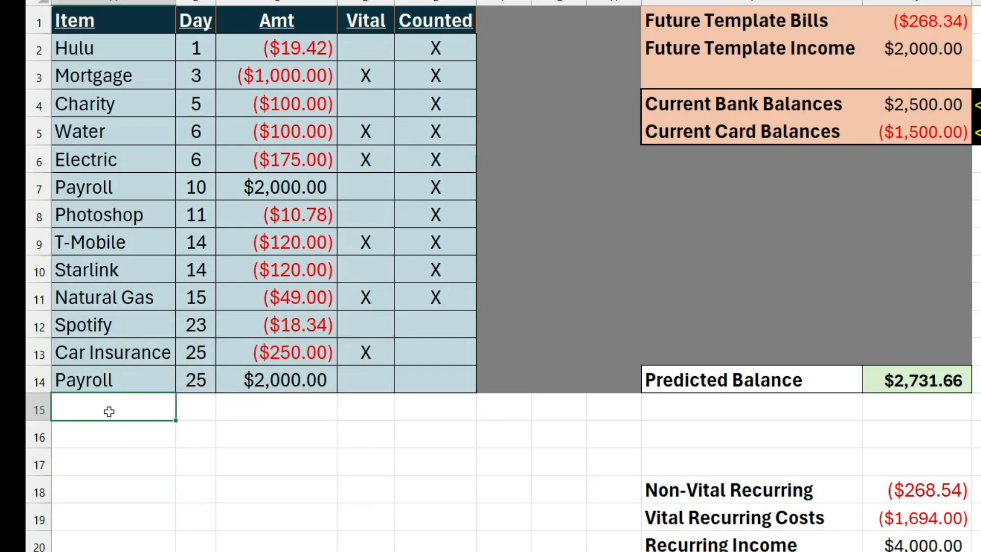
pyautogui.write('E-Check')
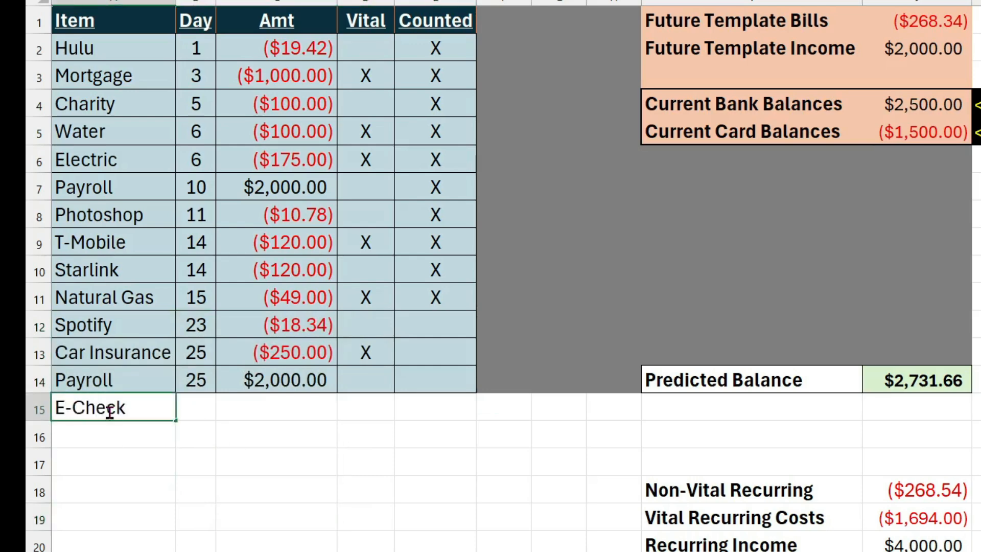
pyautogui.press('Tab')
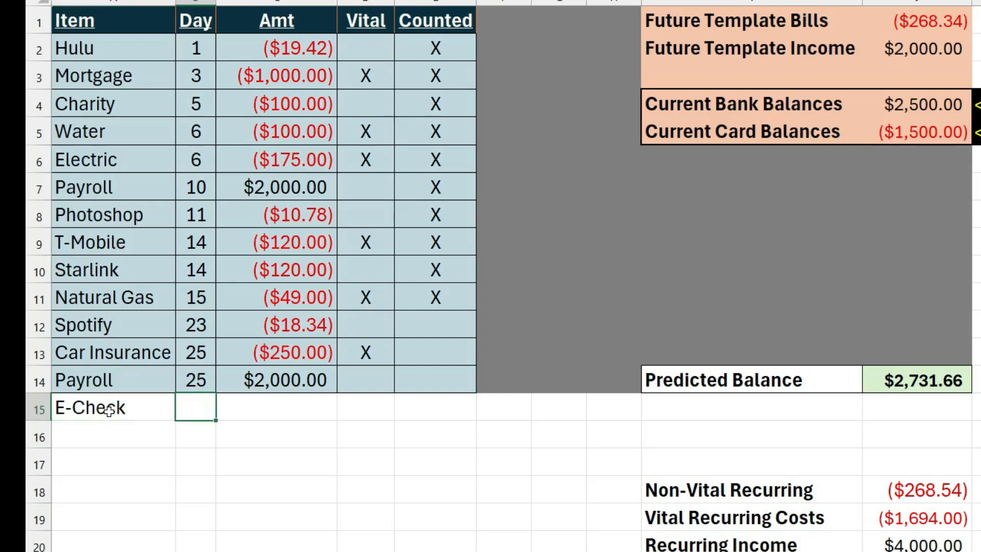
pyautogui.write('25')
pyautogui.press('Tab')
pyautogui.write('-1000')
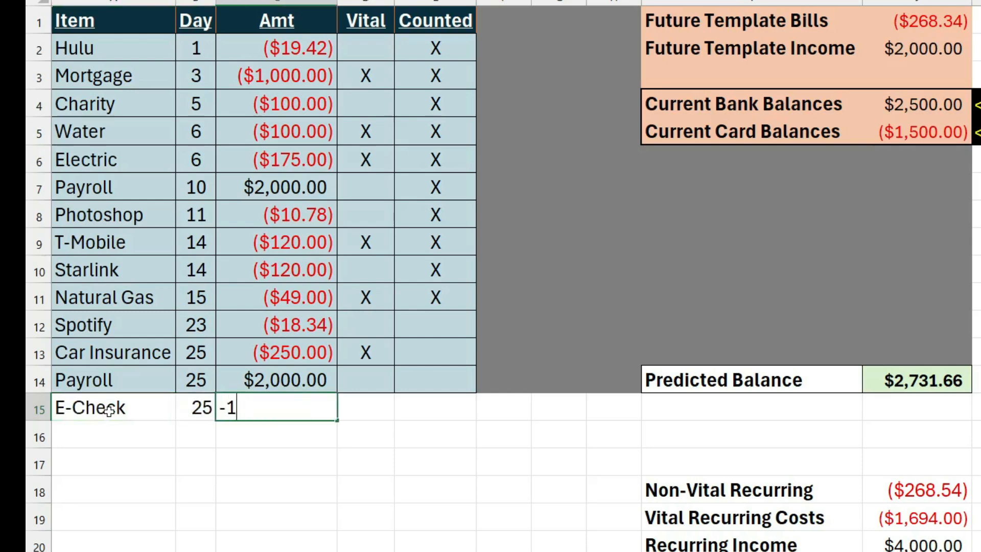
pyautogui.press('Tab')
pyautogui.press('Tab')
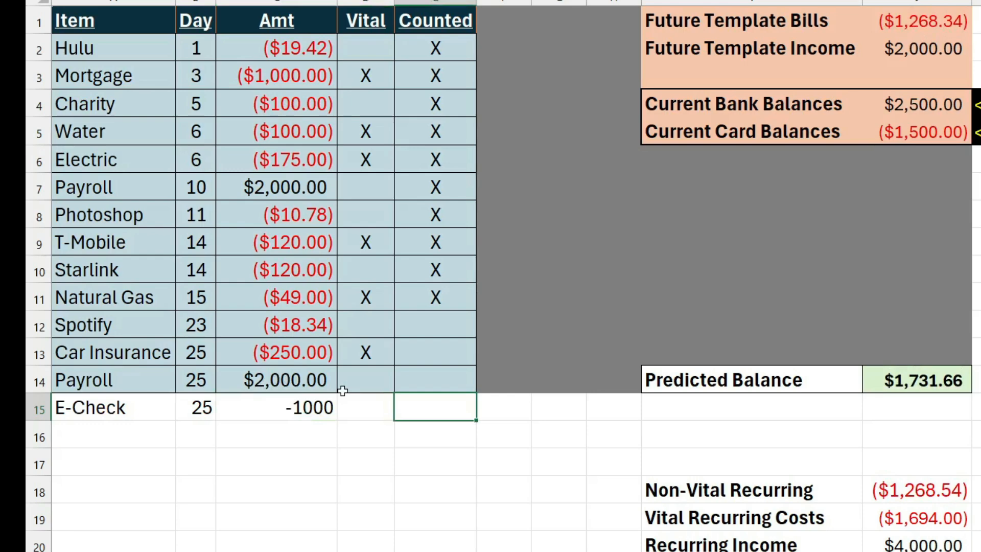
# Step: Check the predicted balance and set Current Bank Balances to 1500
pyautogui.click(882, 379)
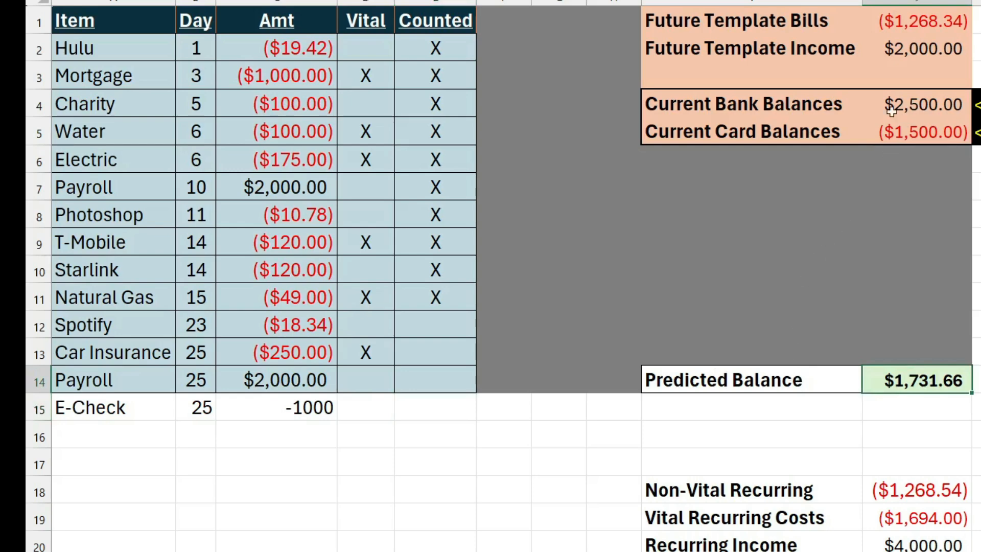
pyautogui.click(923, 97)
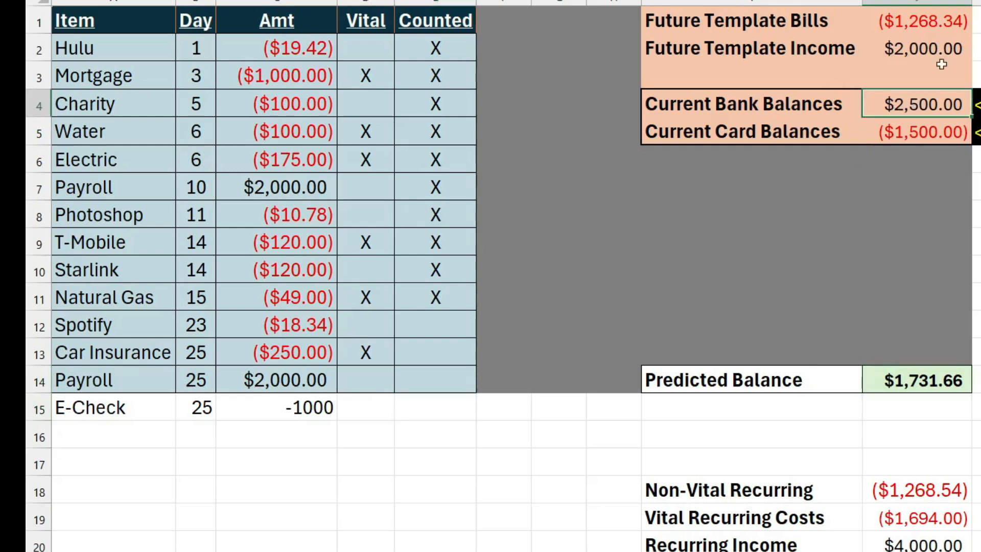
pyautogui.write('1500')
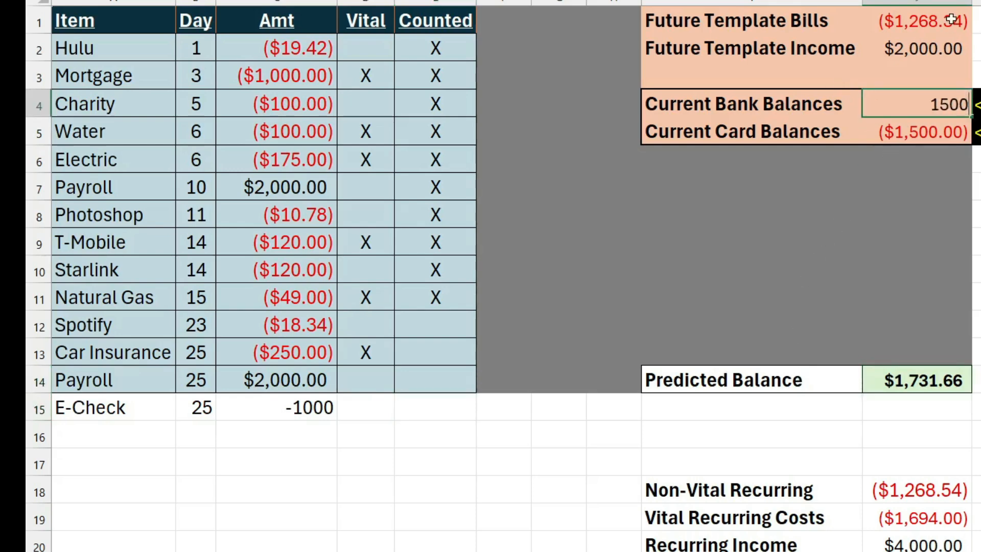
pyautogui.press('Return')
# Step: Mark the E-Check expense in row 15 as counted with an X and check the predicted balance
pyautogui.click(444, 411)
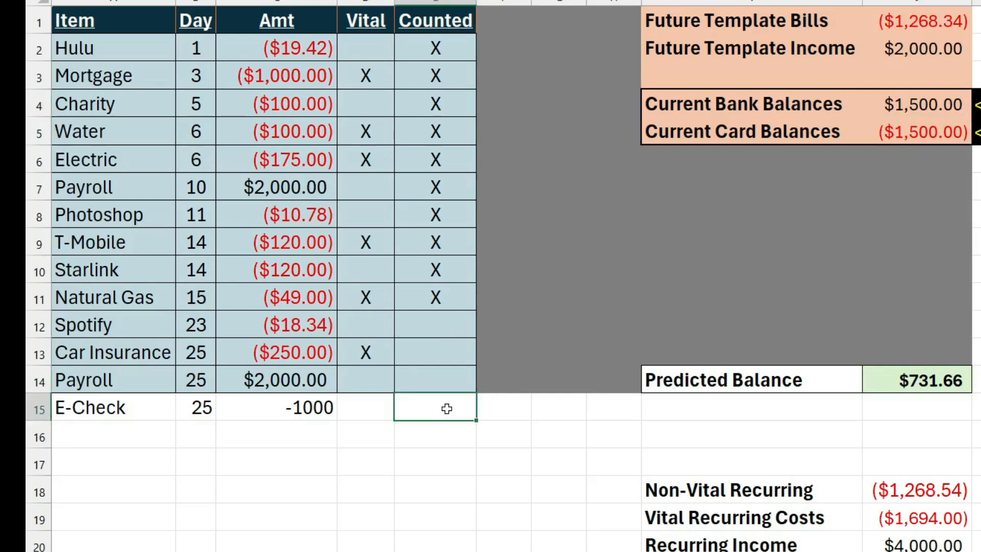
pyautogui.write('X')
pyautogui.click(454, 497)
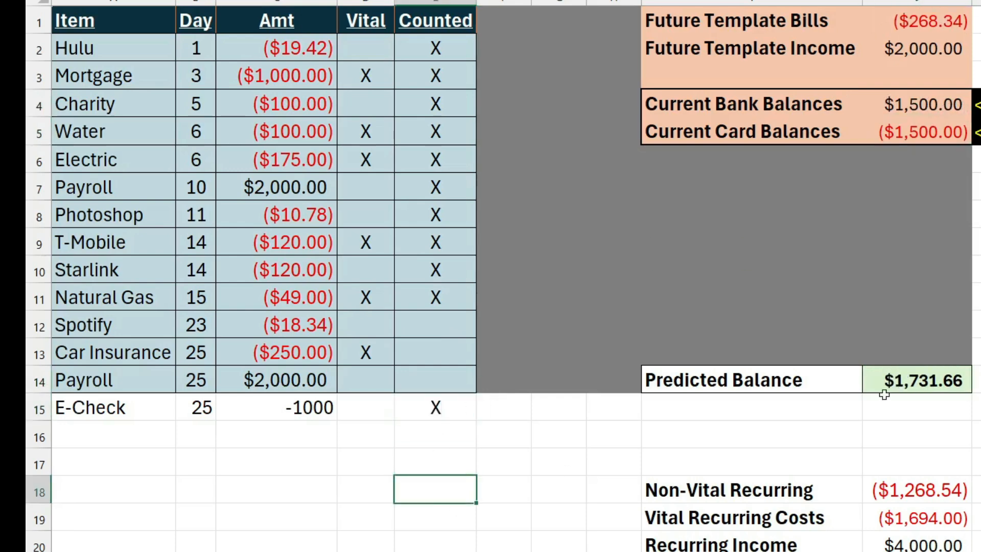
pyautogui.click(925, 387)
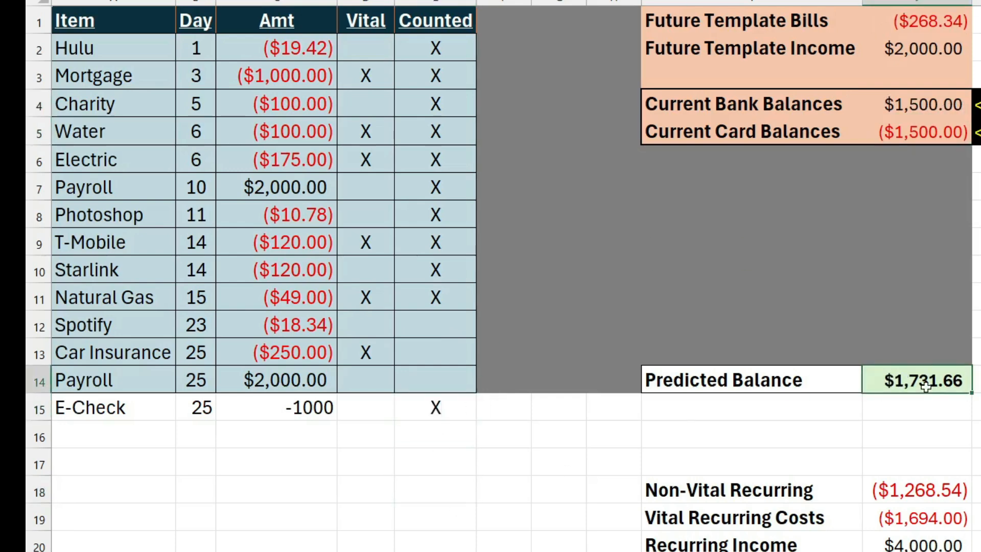